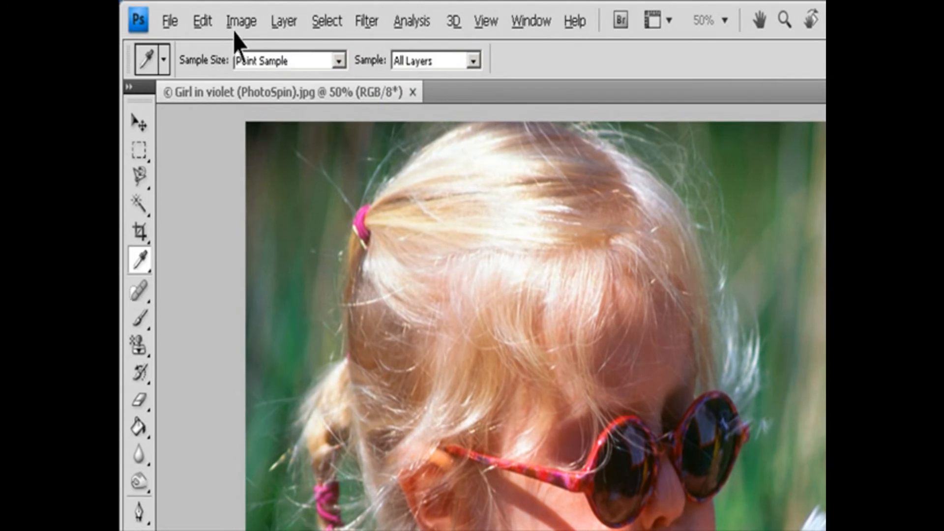
Step: Open the Variations adjustment for the photo of the girl in violet
click(189, 13)
mouse_move(265, 81)
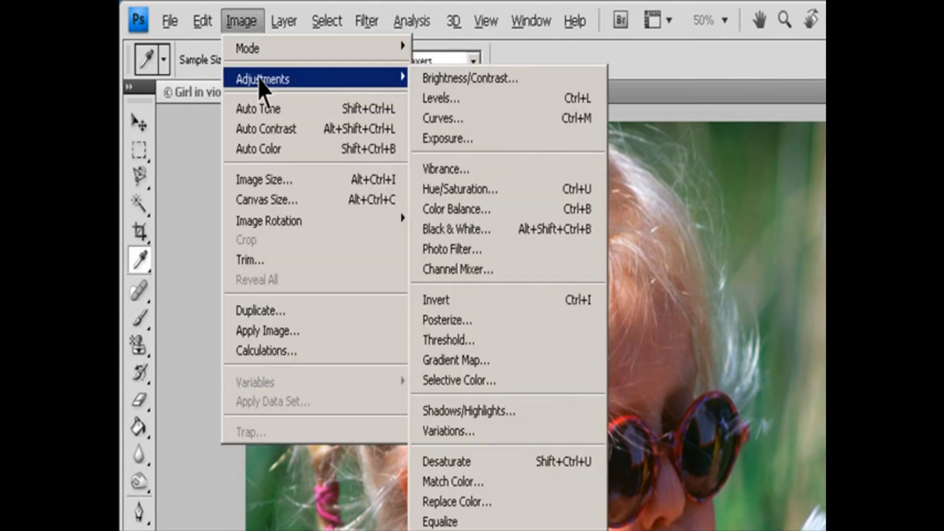
click(482, 431)
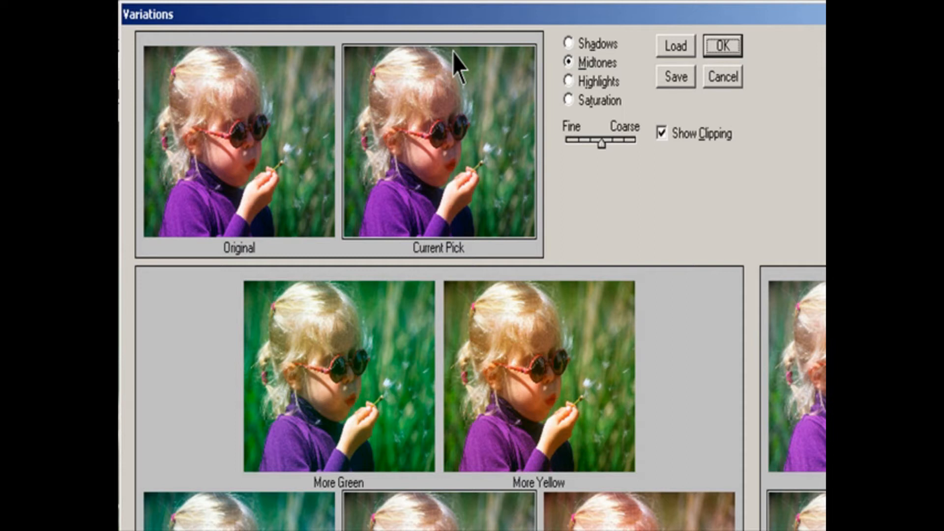
Step: Preview the Shadows, Highlights and Saturation variations, and return to Midtones
click(571, 44)
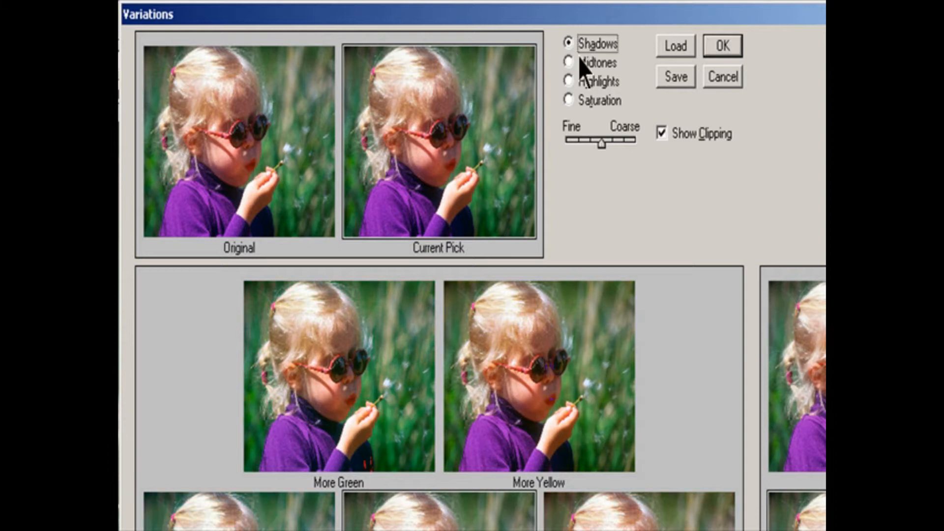
click(576, 63)
click(575, 81)
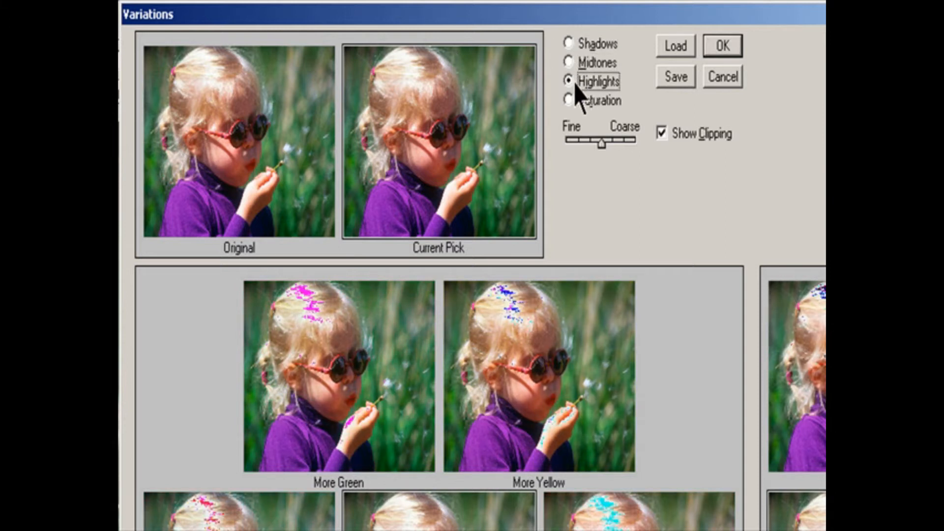
click(572, 102)
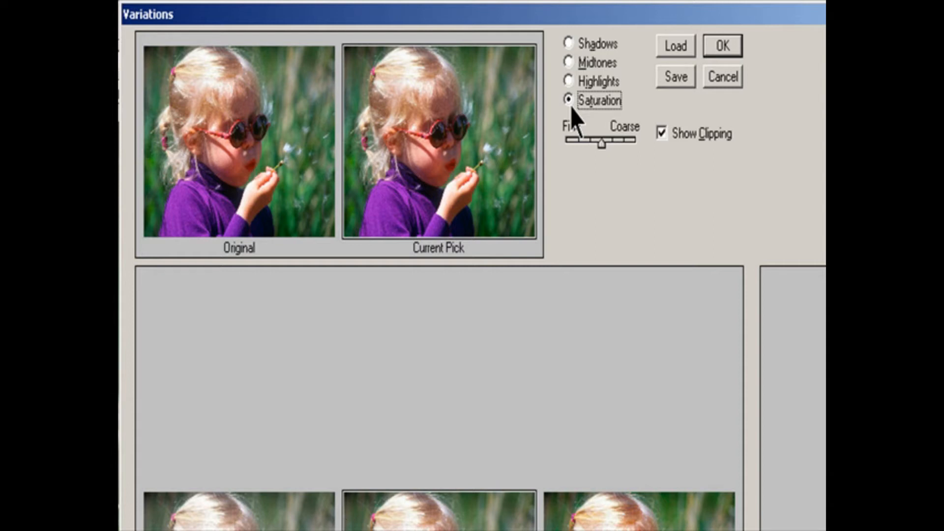
click(571, 63)
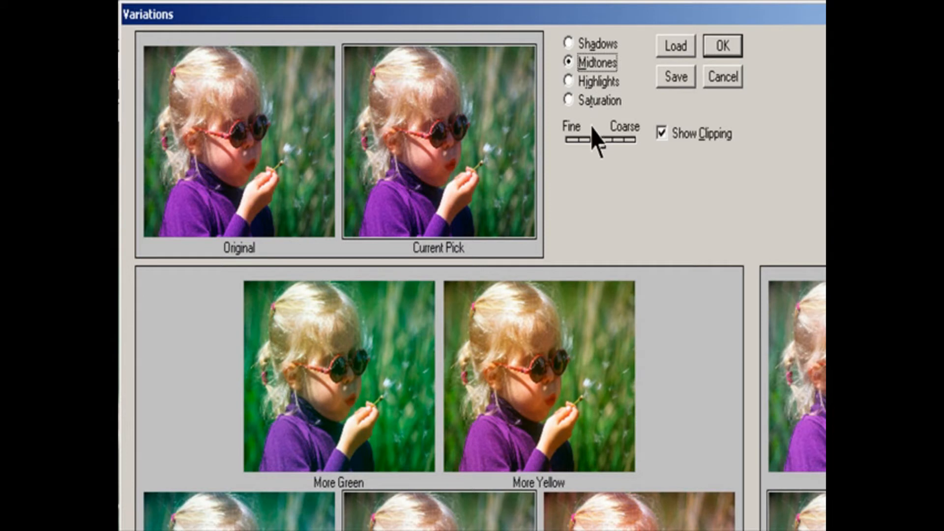
Step: Try the variations without Show Clipping and turn the option back on
mouse_move(598, 146)
mouse_down()
mouse_move(633, 152)
mouse_move(600, 159)
mouse_up()
click(673, 138)
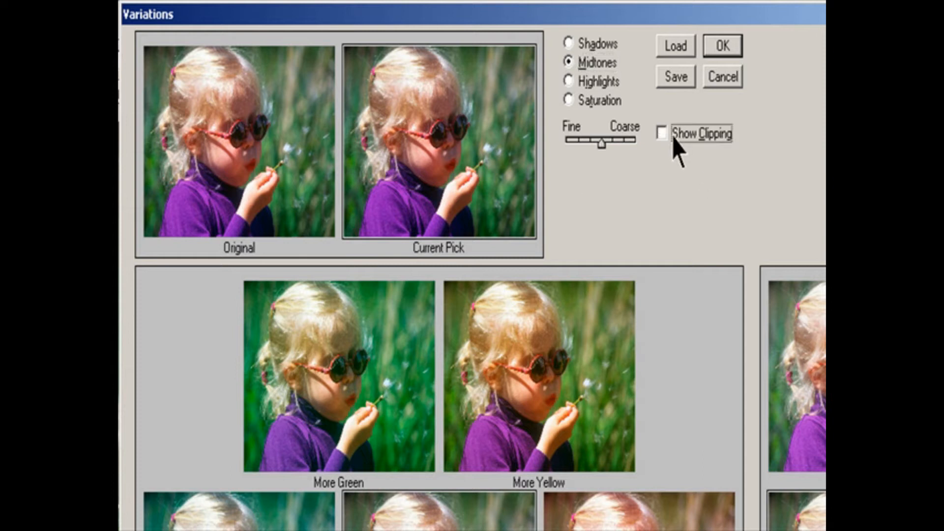
click(673, 137)
mouse_move(597, 146)
mouse_down()
mouse_move(621, 143)
mouse_move(581, 156)
mouse_move(604, 149)
mouse_up()
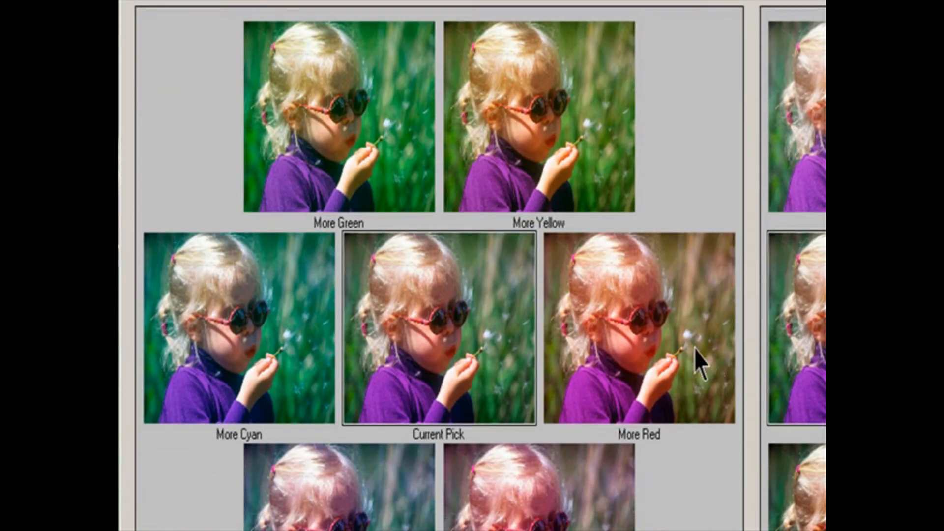
Step: Shift the midtone colors by applying More Red, More Cyan, More Yellow, More Magenta and More Green
click(695, 350)
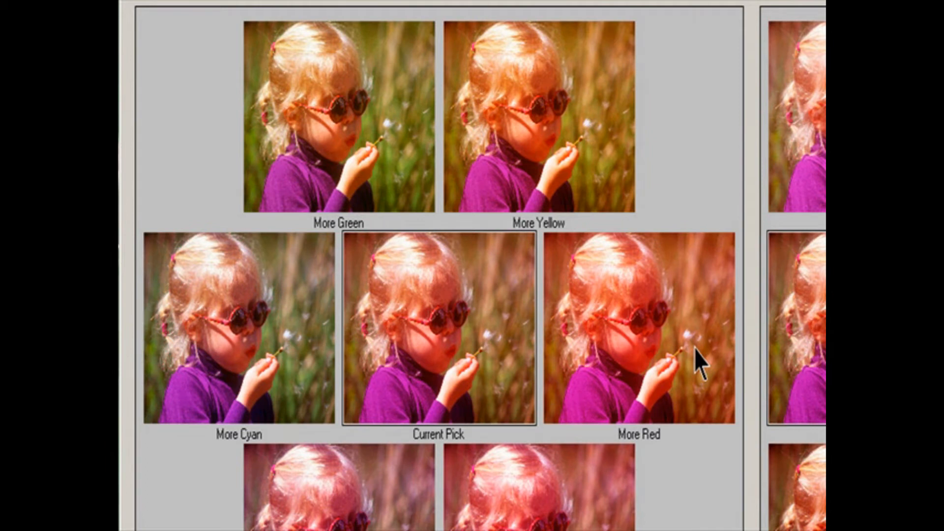
click(273, 350)
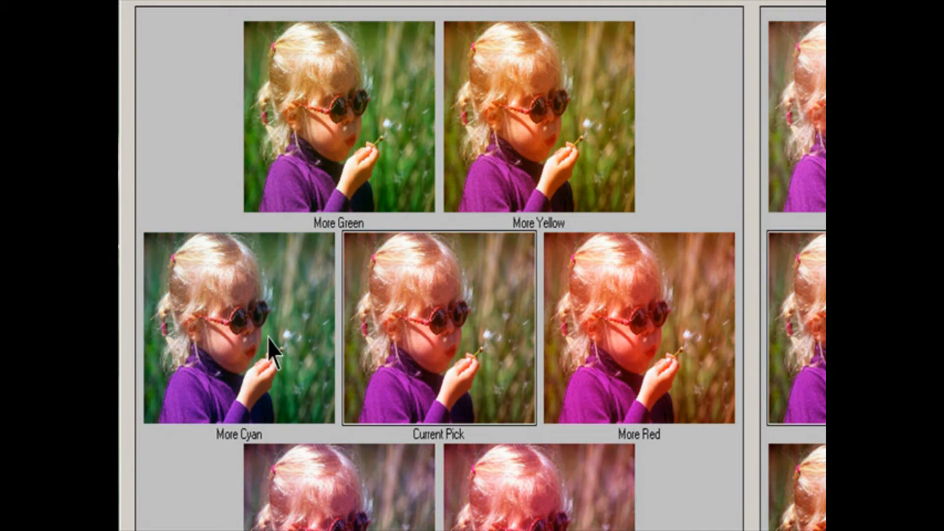
click(573, 142)
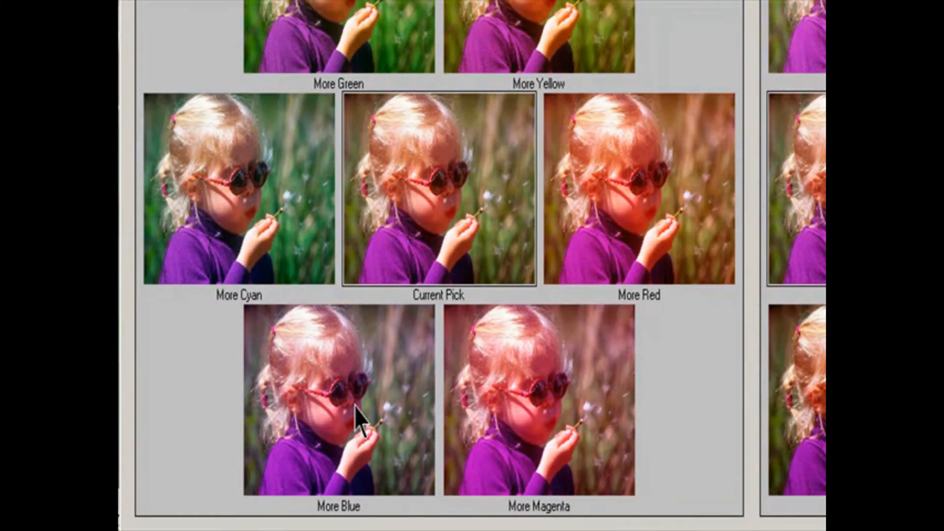
click(509, 482)
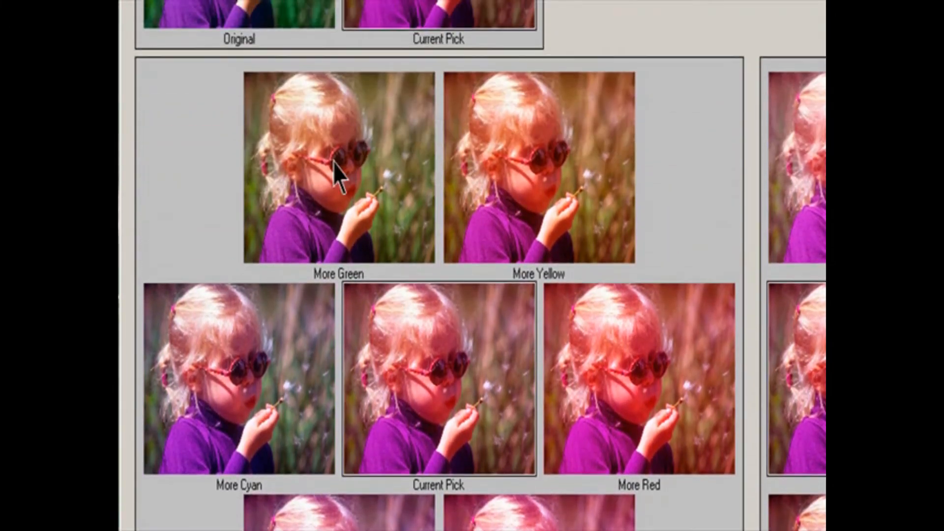
click(334, 164)
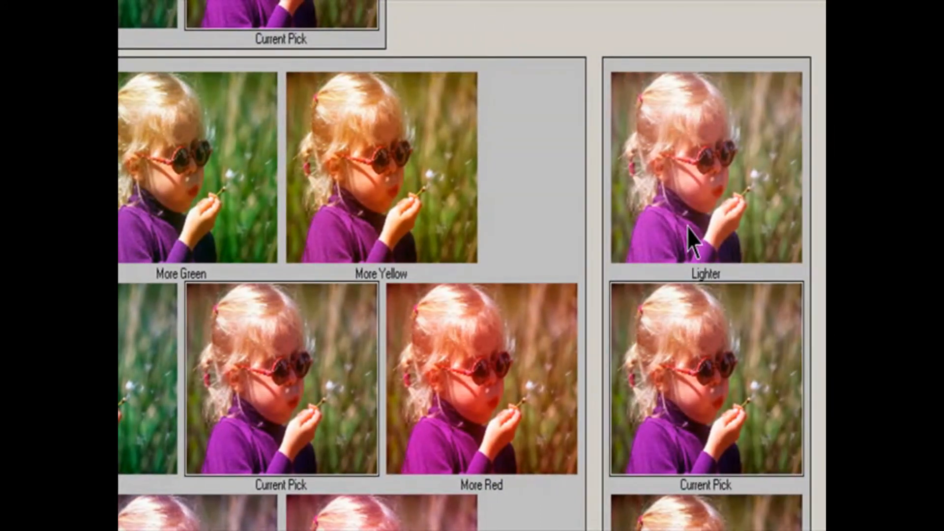
Step: Adjust the midtone brightness by applying the Lighter variation followed by Darker
click(691, 243)
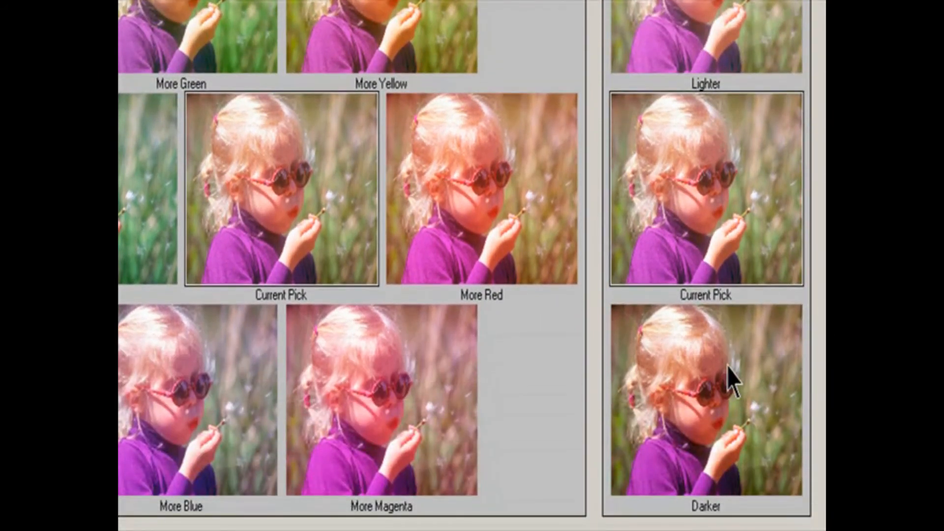
click(728, 382)
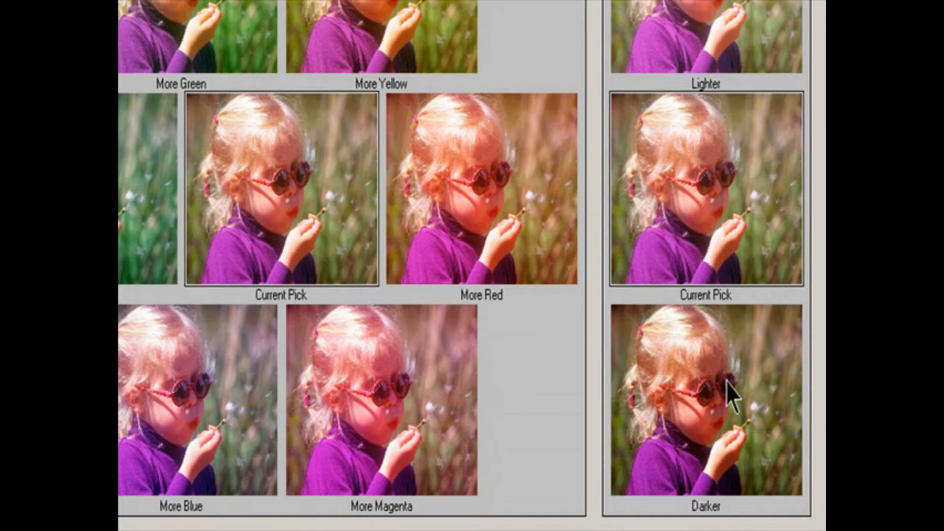
click(728, 383)
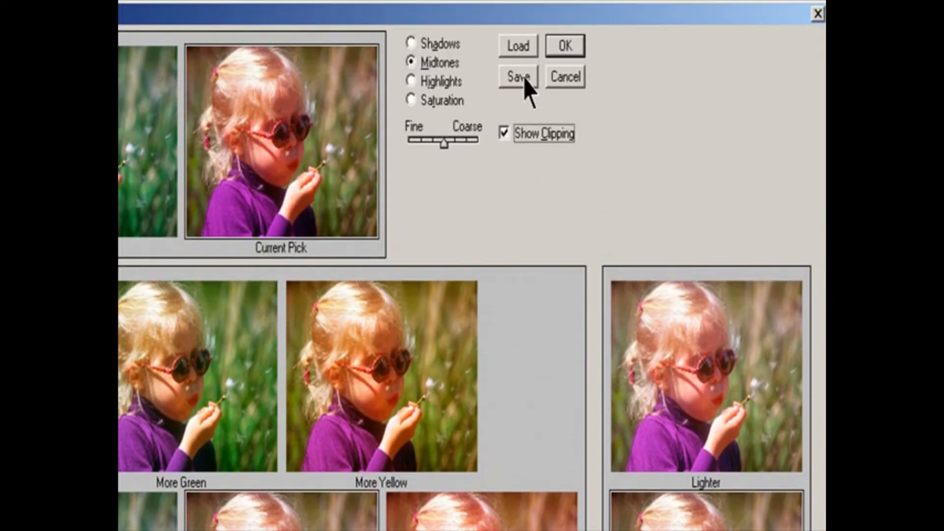
Step: Save the variation settings as Variation1 in the Lesson 04 folder and apply the adjustment
click(522, 78)
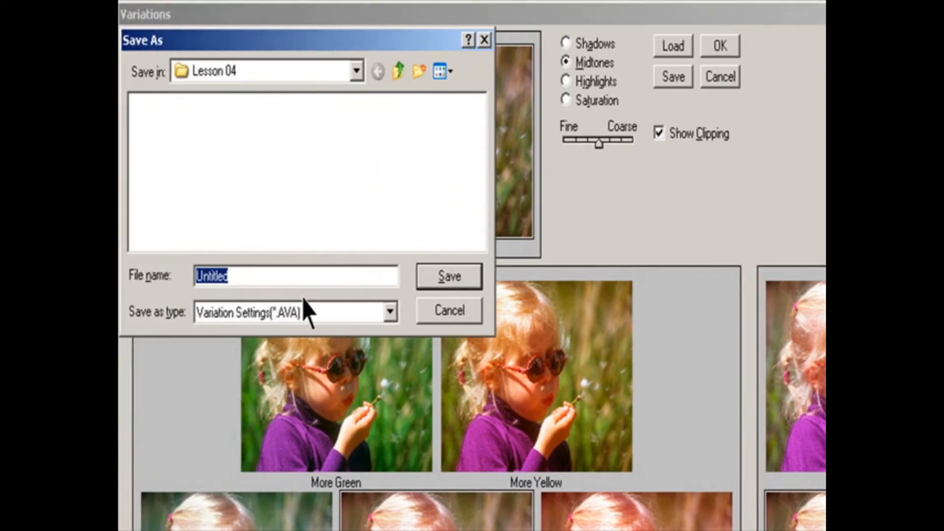
drag(261, 277, 111, 277)
text(Varia)
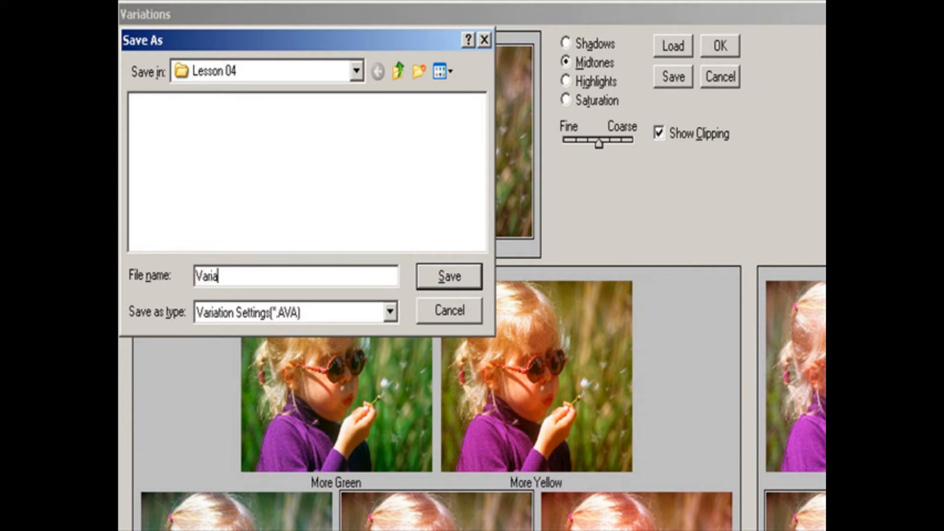
text(tion1)
key(Return)
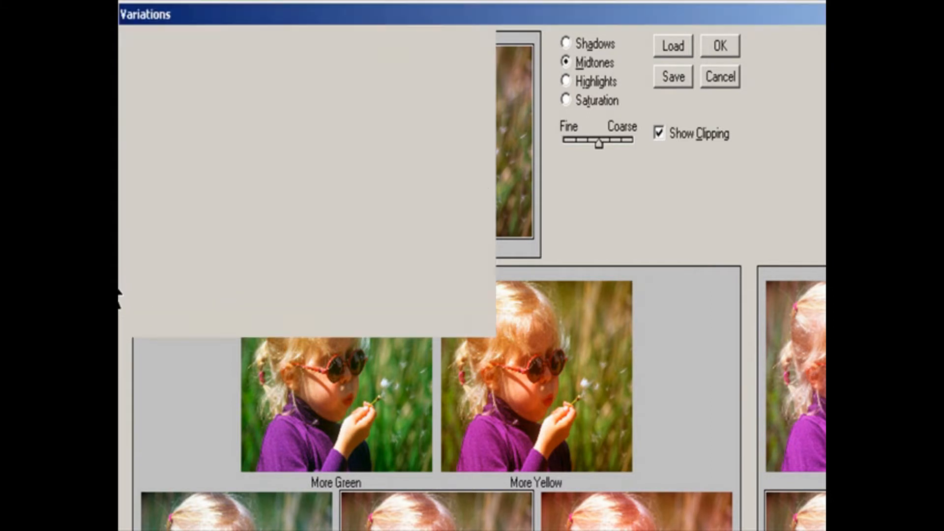
click(720, 49)
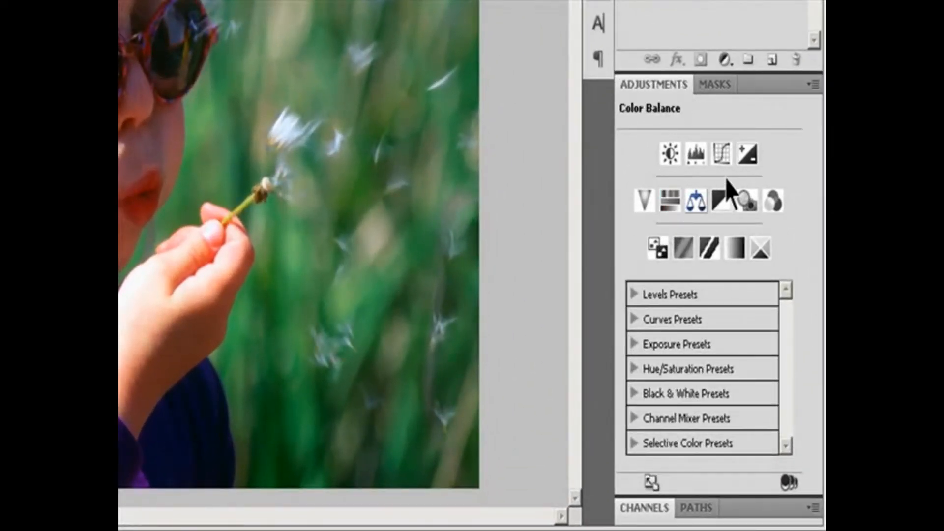
Step: Add a Hue/Saturation adjustment layer above the background, keeping the default name and settings
click(811, 84)
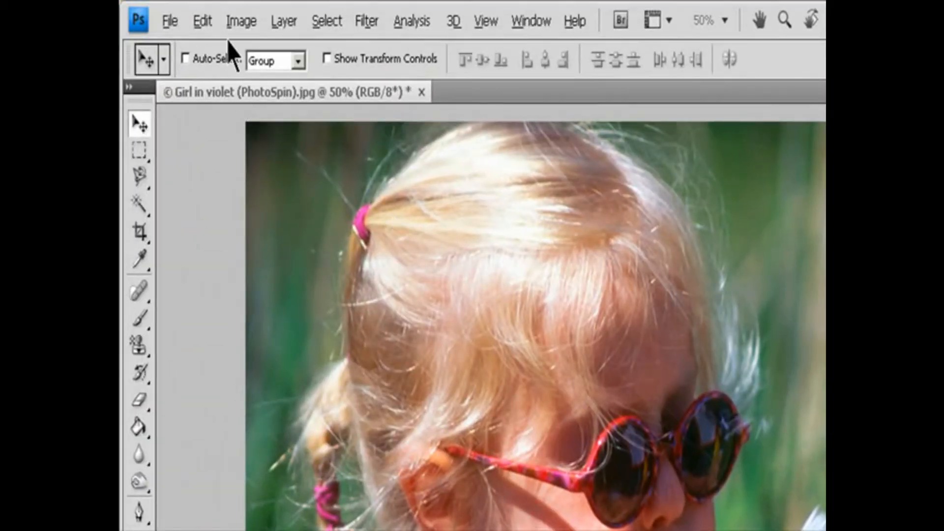
click(284, 21)
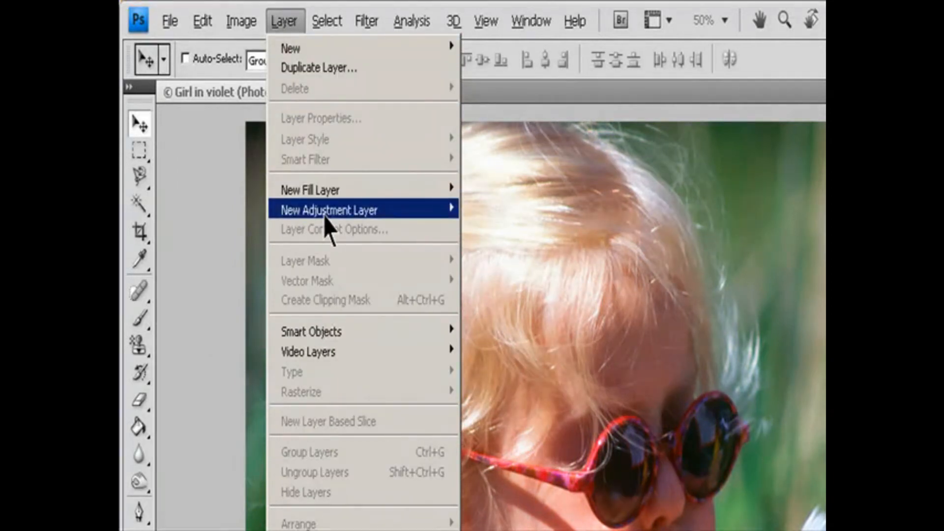
mouse_move(344, 216)
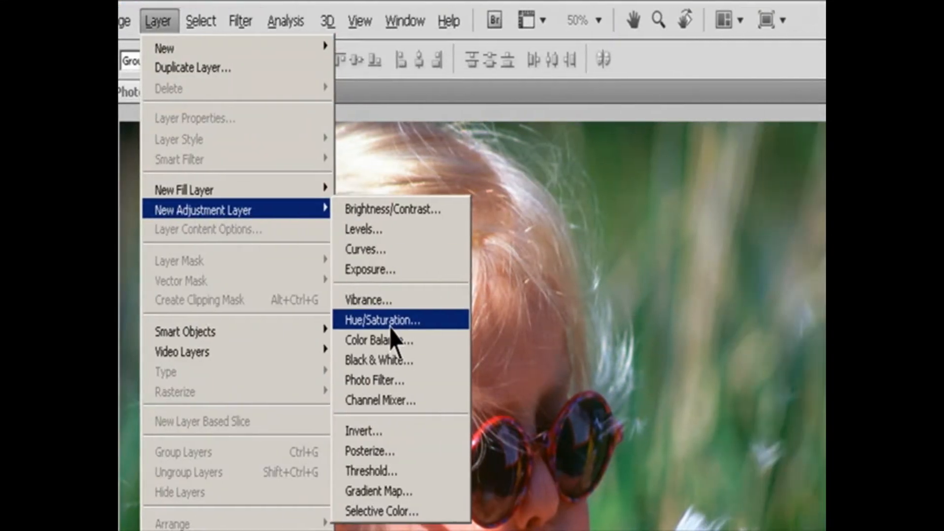
click(515, 323)
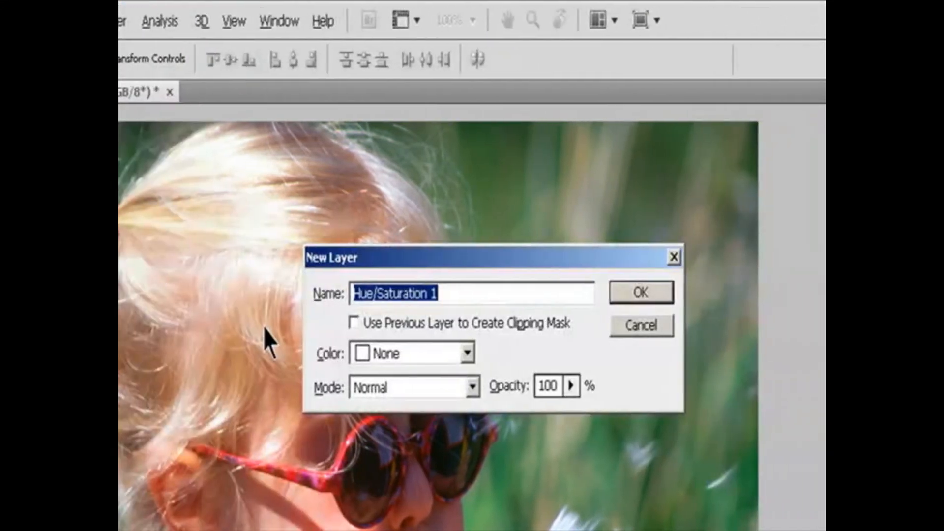
click(631, 291)
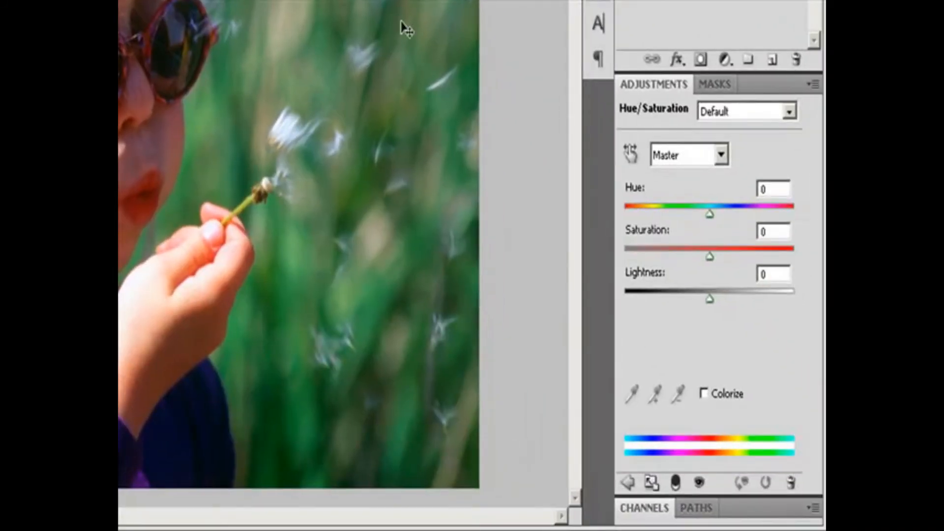
Step: Adjust only the Blues, setting hue to -32 and saturation to +98, and raise the lightness
click(723, 154)
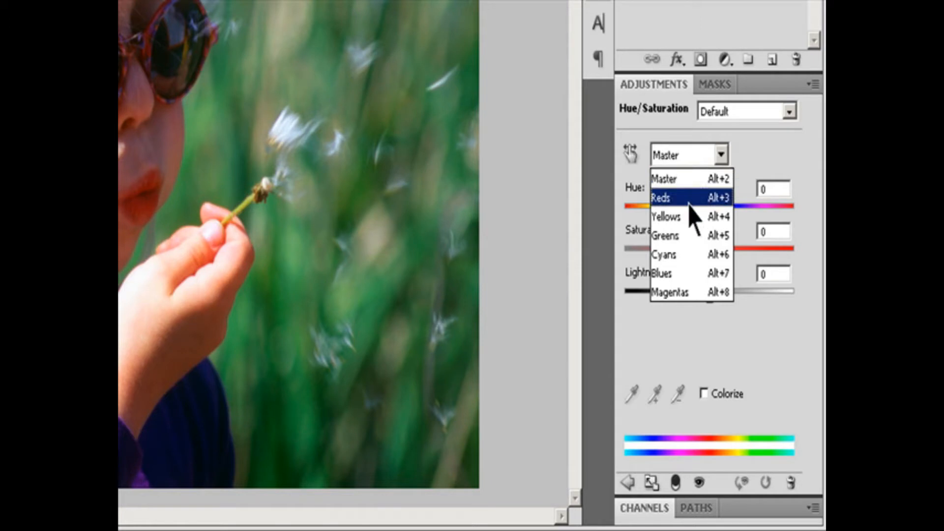
click(688, 274)
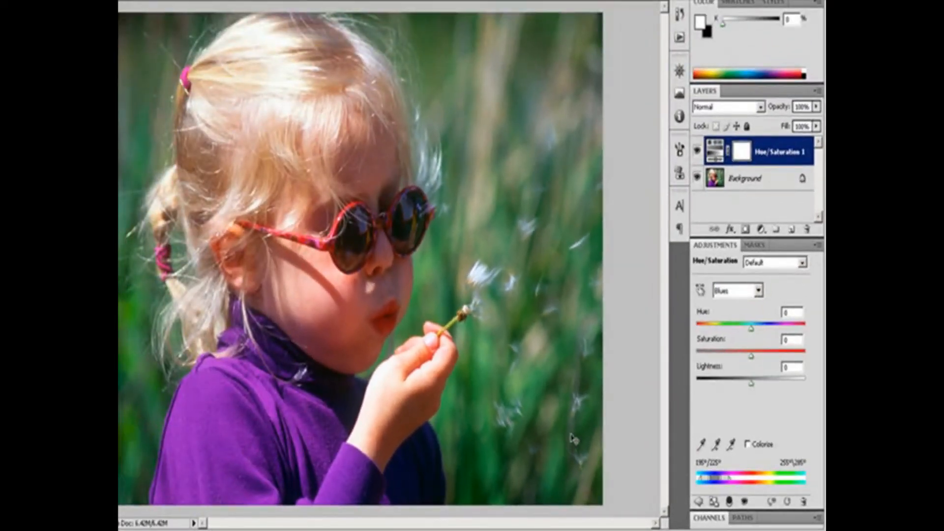
drag(755, 329, 735, 340)
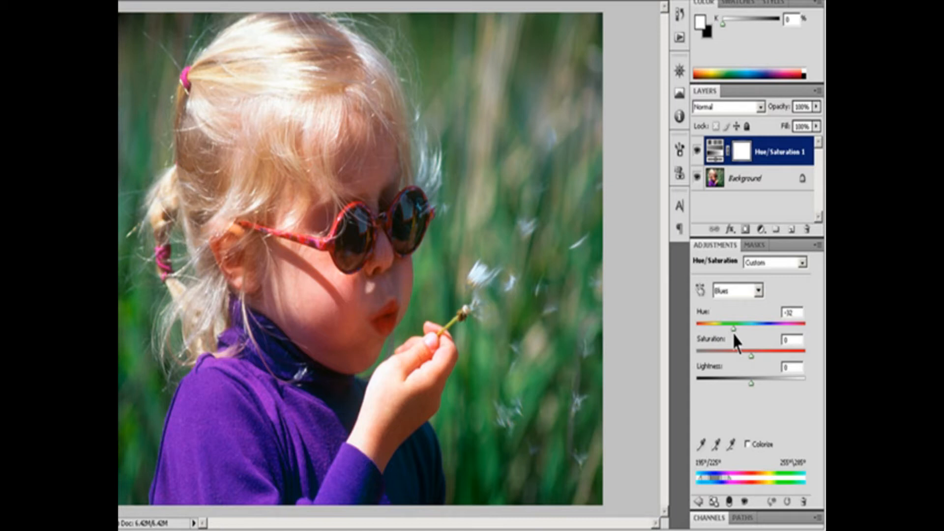
drag(749, 354, 804, 358)
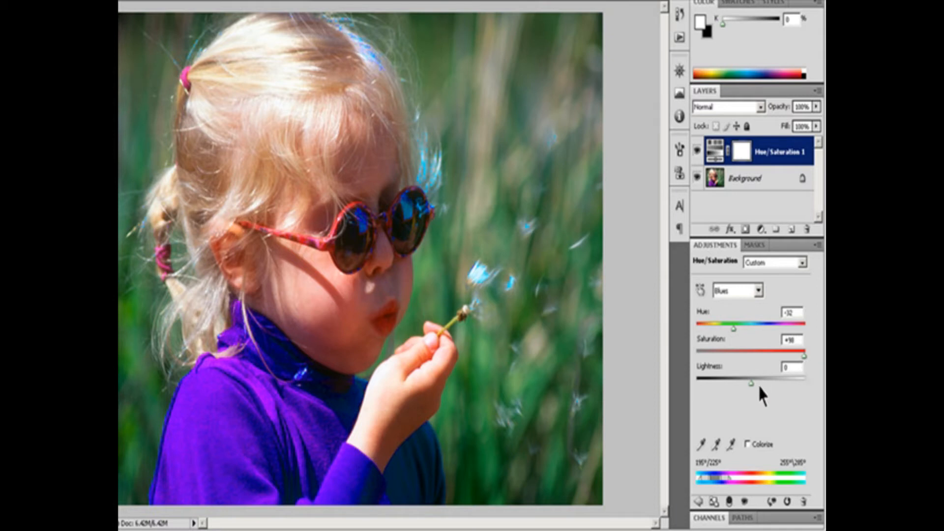
mouse_move(752, 383)
mouse_down()
mouse_move(693, 383)
mouse_move(765, 382)
mouse_up()
drag(765, 381, 778, 382)
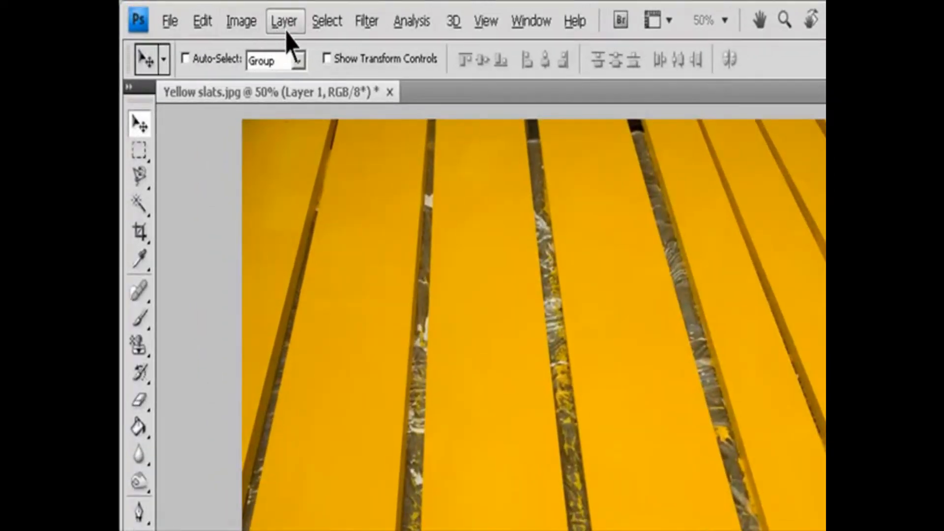
Step: Add a Hue/Saturation adjustment layer with default settings to the Yellow slats image
click(212, 12)
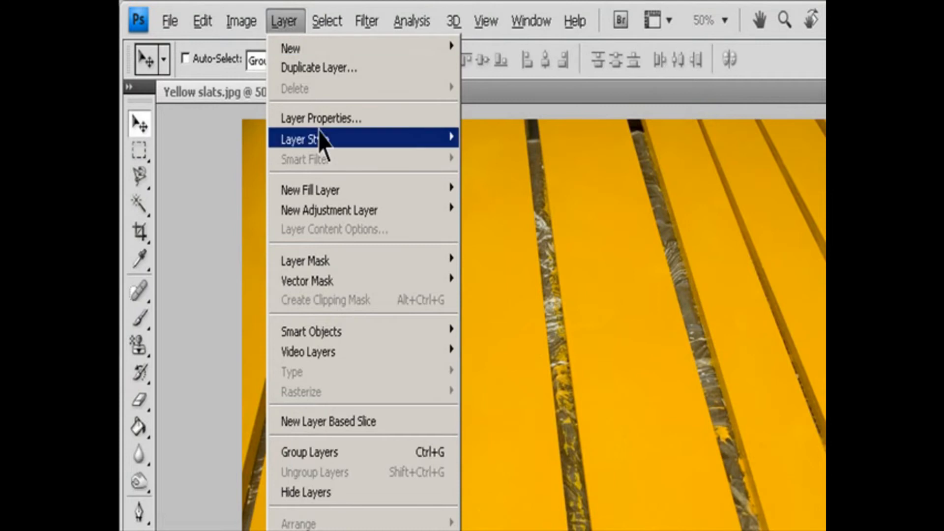
mouse_move(408, 207)
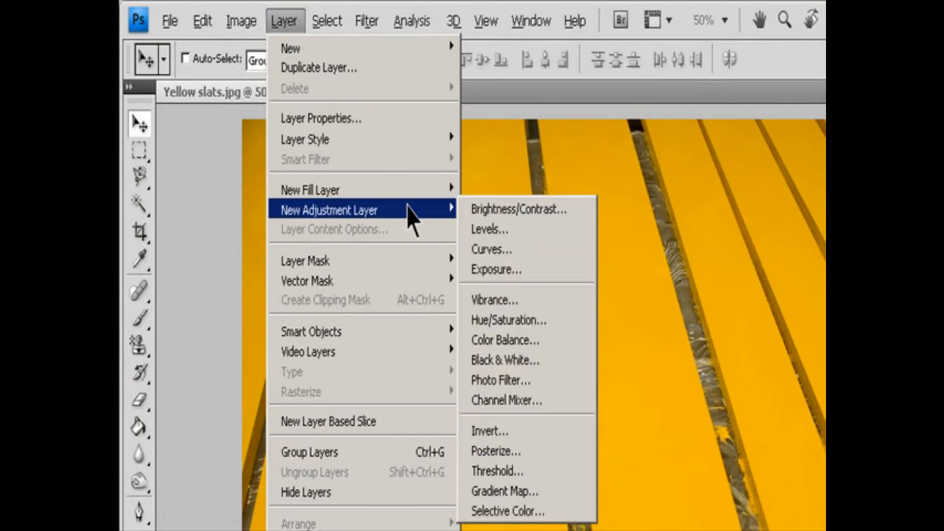
click(541, 320)
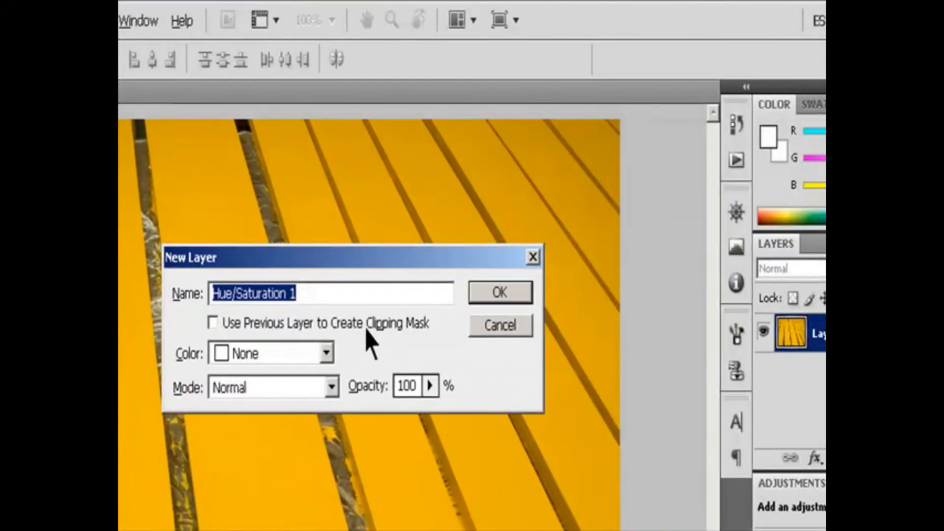
click(494, 295)
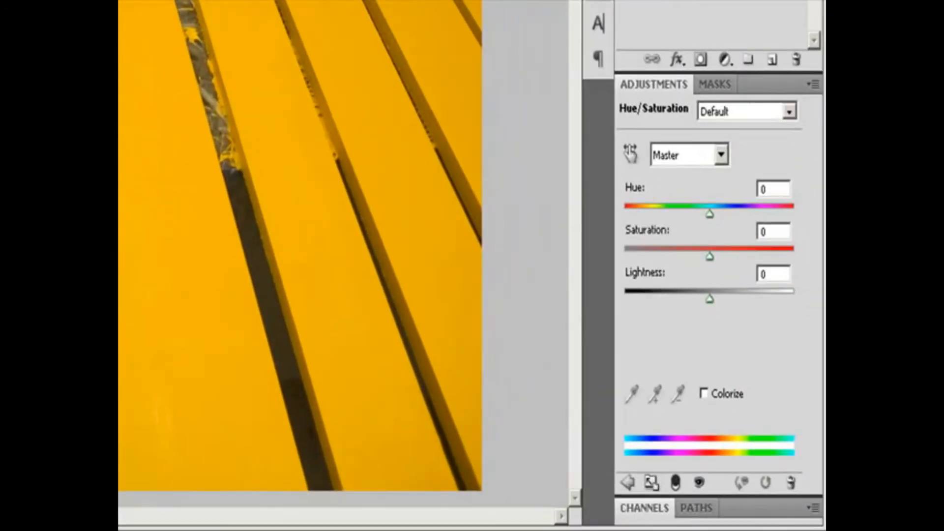
Step: Try the Colorize option on the yellow slats and turn it back off
click(706, 393)
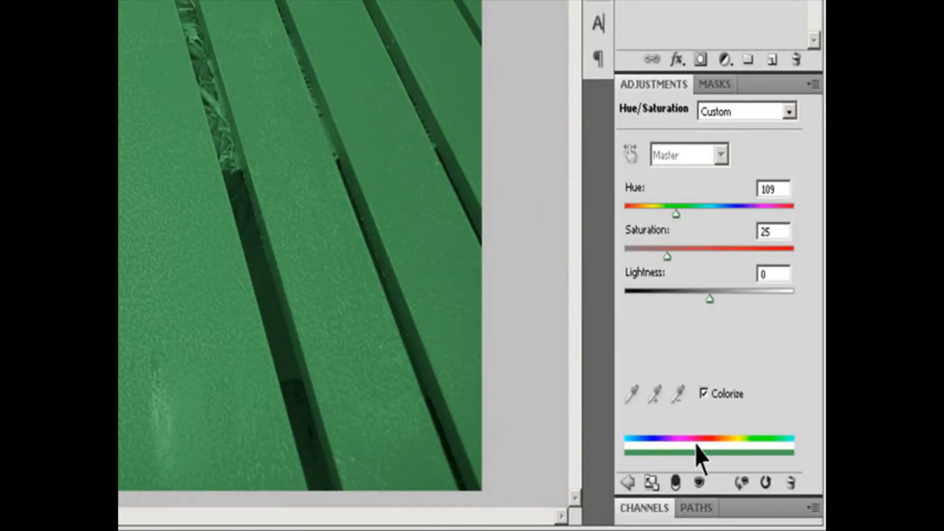
click(708, 393)
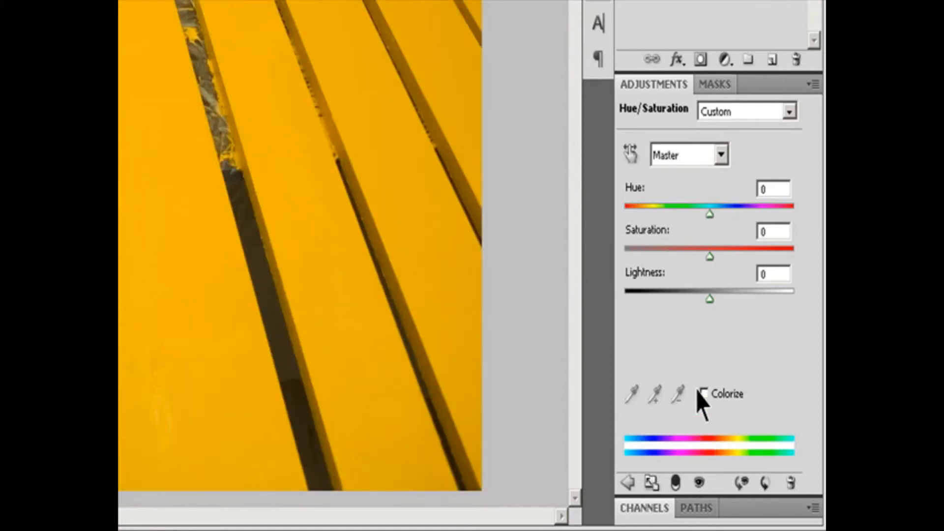
Step: Target the Yellows range of the Hue/Saturation adjustment and widen its lower end to 297°/336°
click(708, 394)
click(709, 394)
click(720, 154)
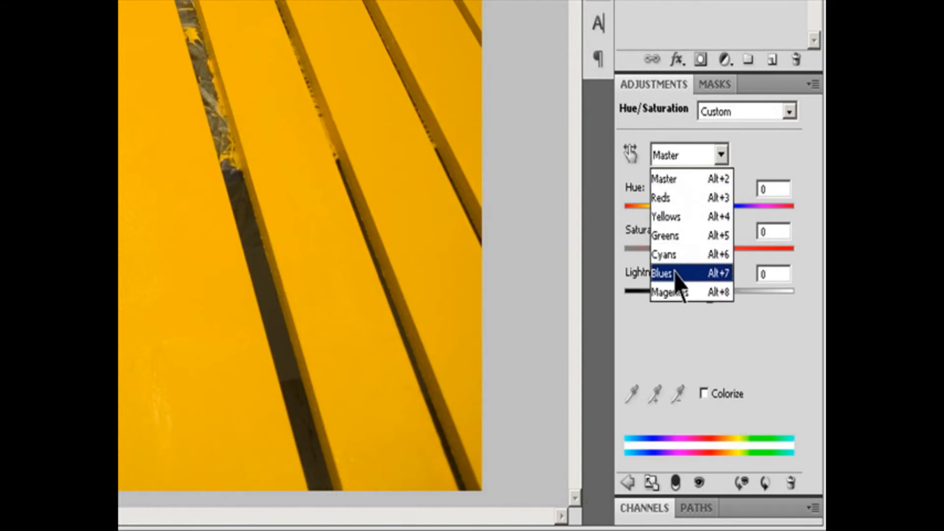
click(672, 216)
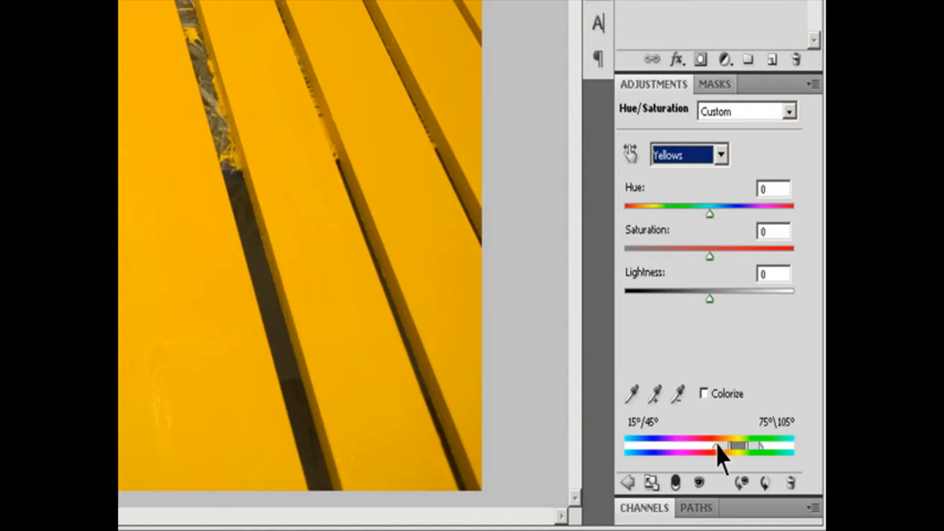
drag(718, 448, 680, 450)
drag(730, 449, 698, 446)
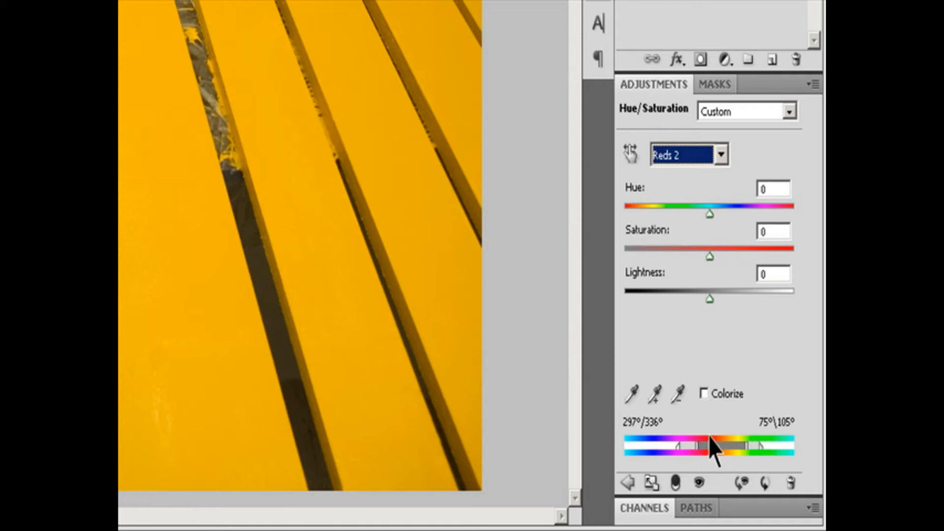
Step: Subtract a color sampled from a yellow slat from the adjusted color range with the eyedropper
click(634, 392)
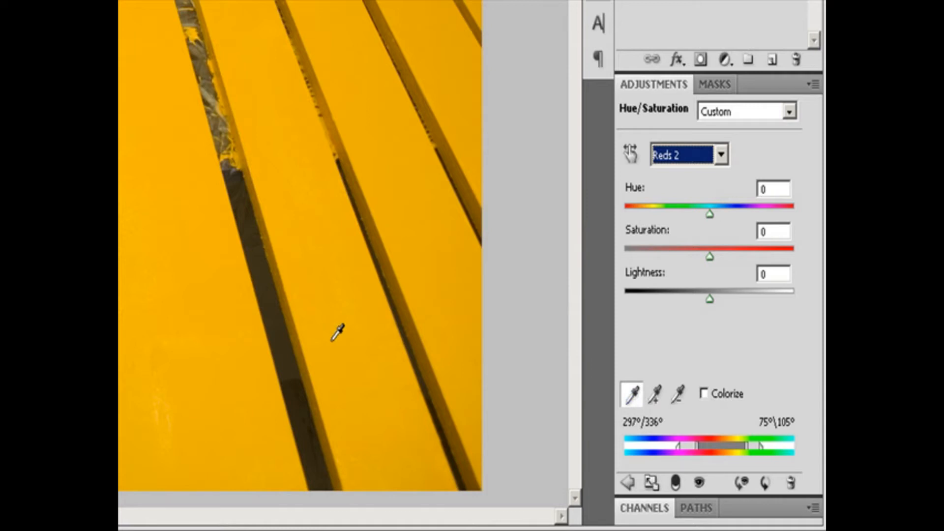
key(alt)
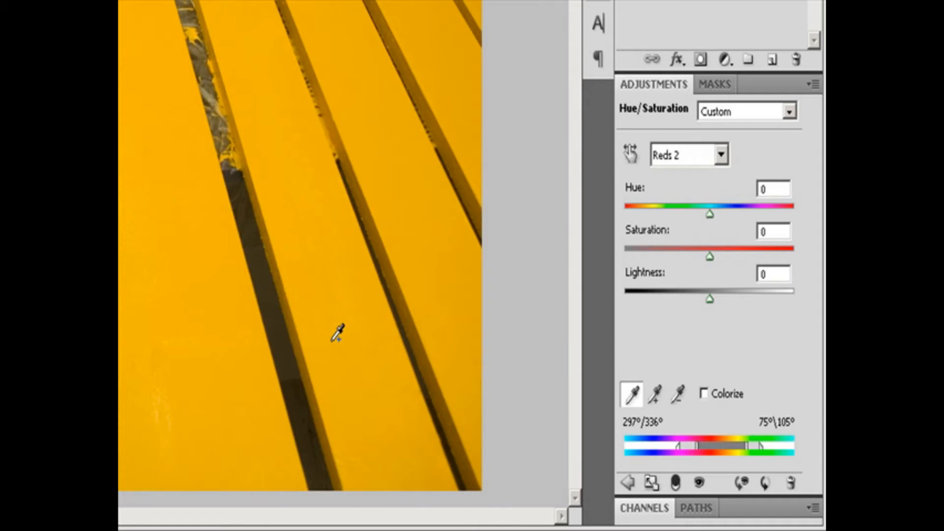
click(360, 350)
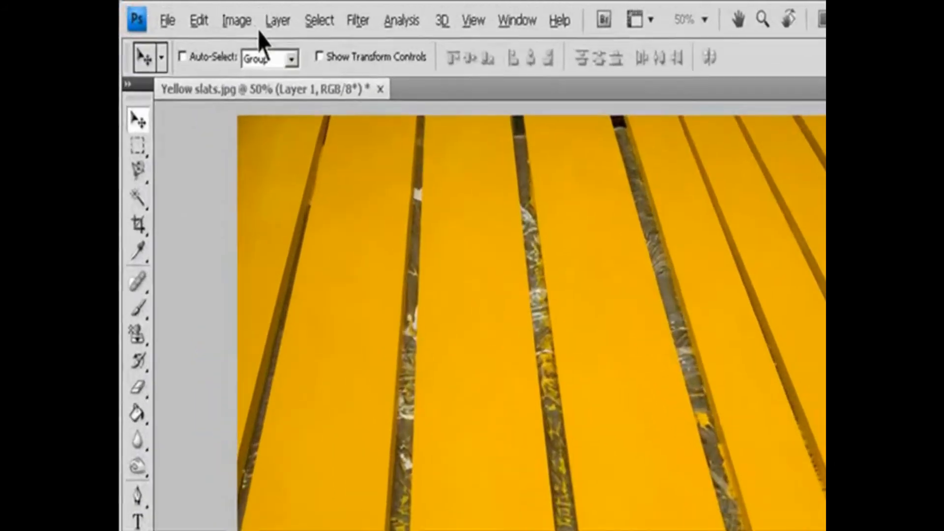
Step: Choose RGB Color as the color mode of the Yellow slats image
click(188, 11)
mouse_move(256, 54)
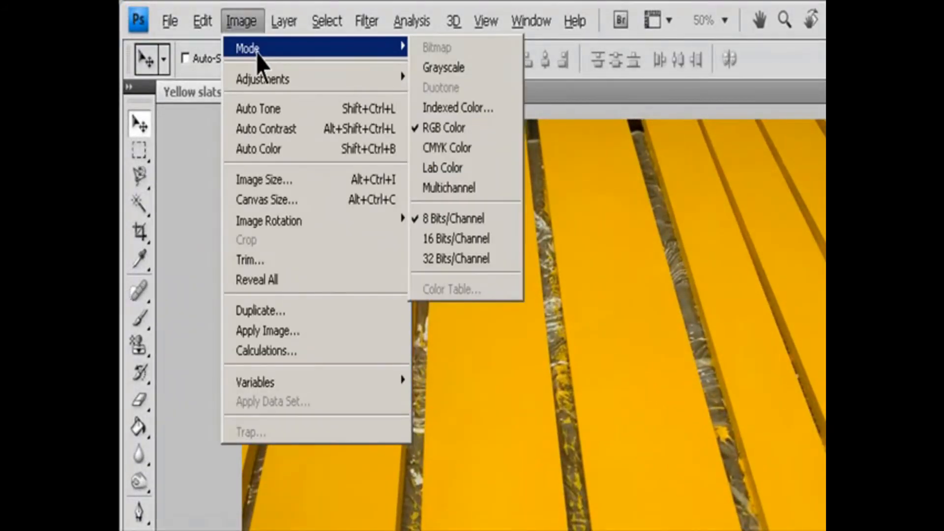
click(470, 129)
click(249, 24)
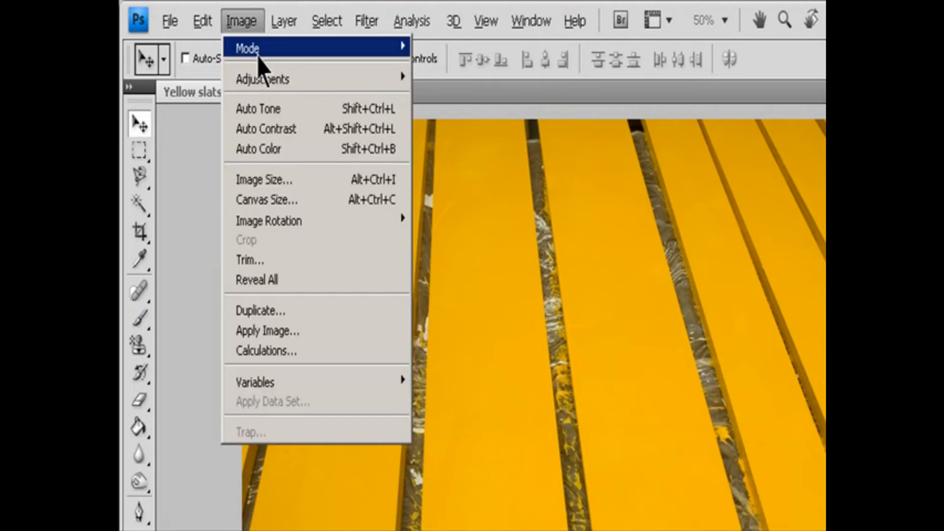
mouse_move(258, 56)
click(476, 134)
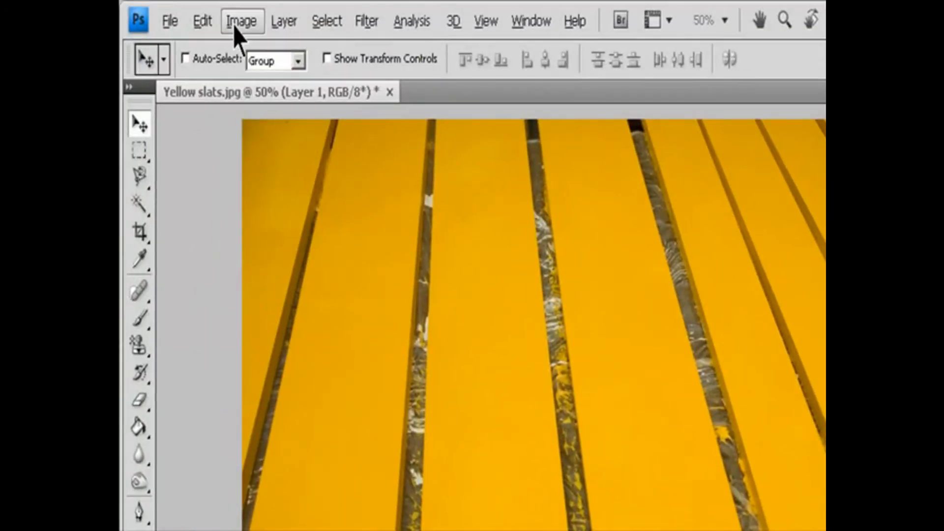
Step: Add a Hue/Saturation adjustment layer to the yellow slats, keeping the default name, Normal mode and 100% opacity
click(278, 22)
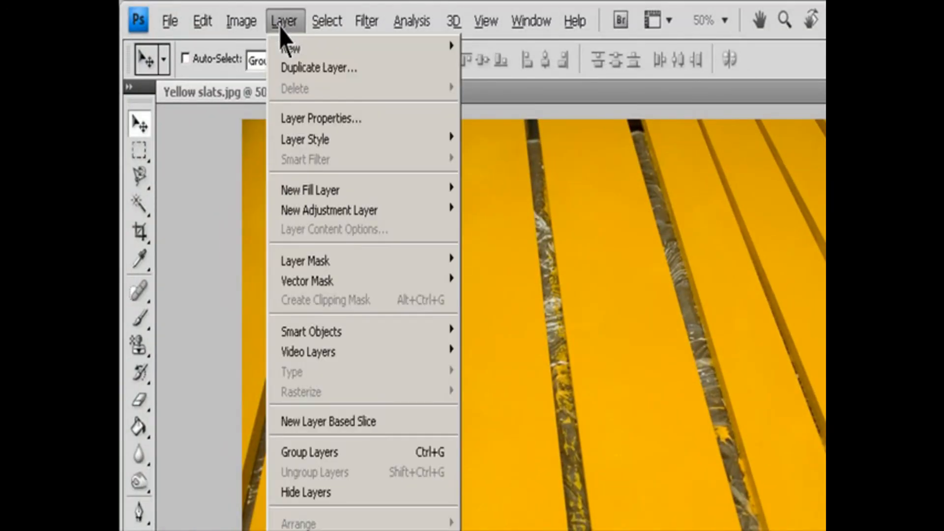
mouse_move(344, 214)
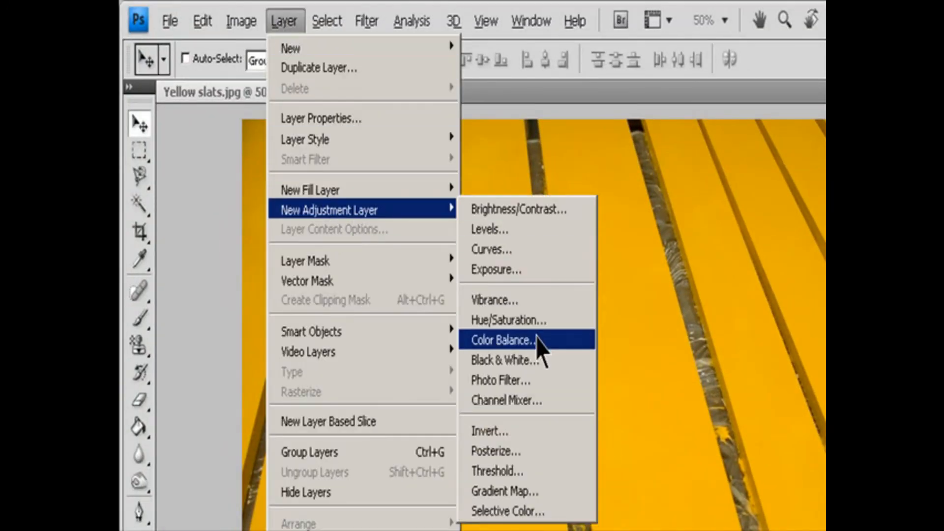
click(539, 319)
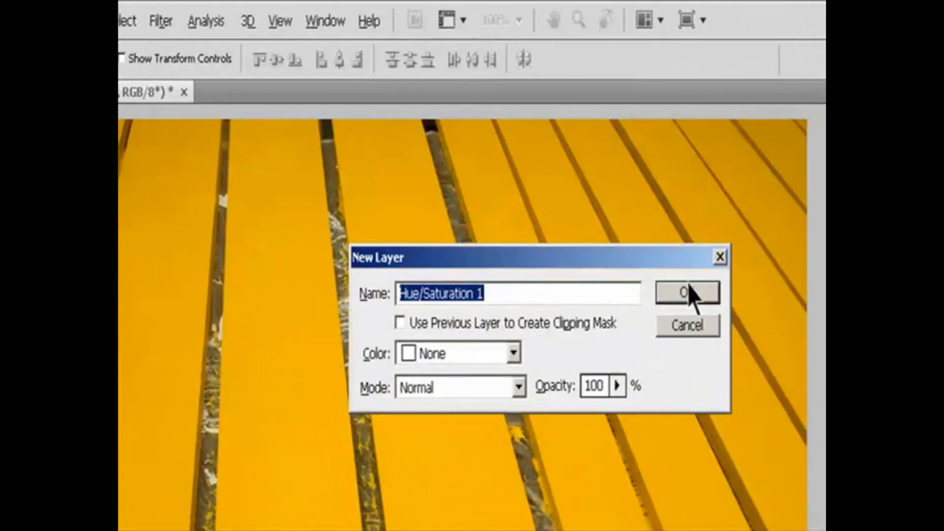
click(909, 296)
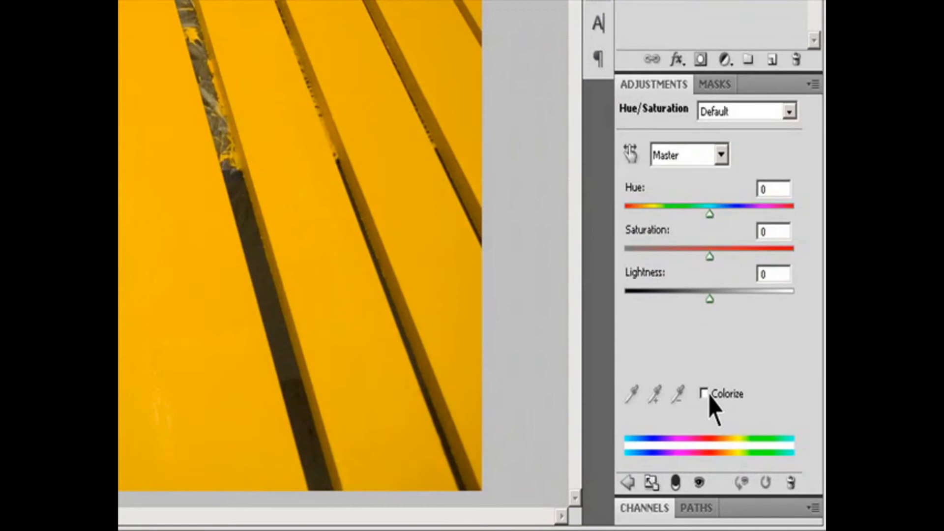
Step: Colorize the slats, then raise the hue, lower the saturation and increase the lightness
click(704, 394)
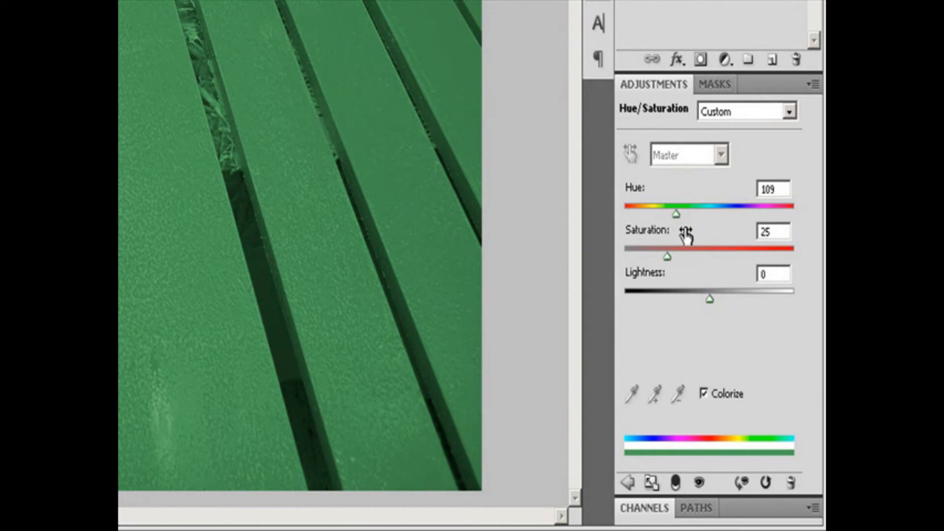
drag(677, 213, 700, 224)
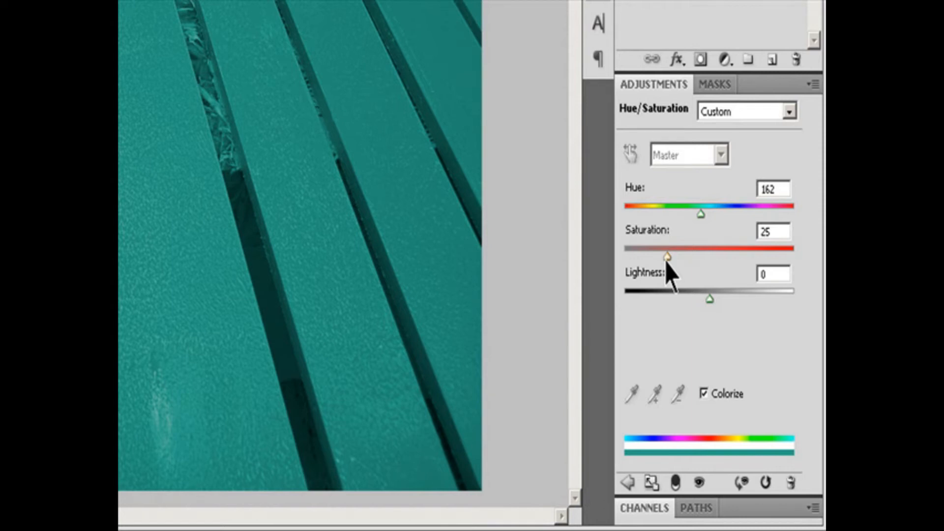
drag(667, 260, 642, 260)
mouse_move(709, 299)
mouse_down()
mouse_move(673, 302)
mouse_move(727, 294)
mouse_up()
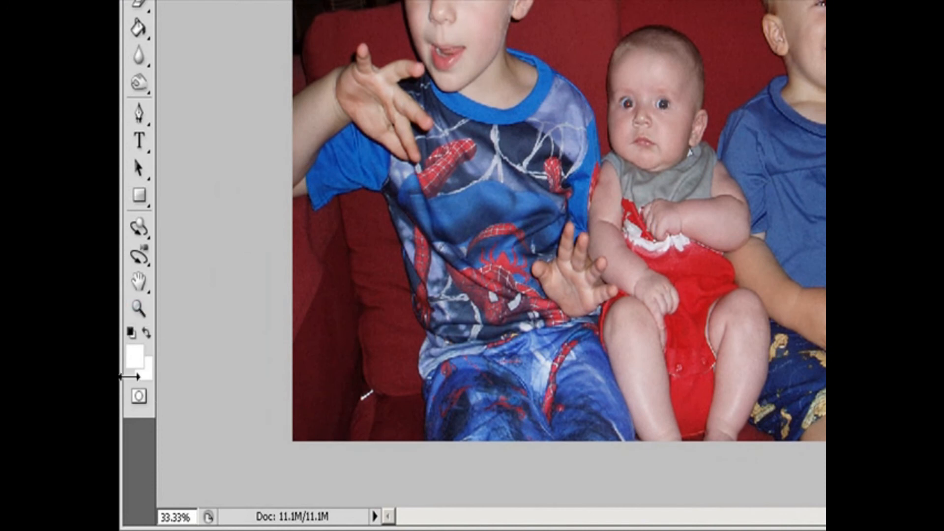
Step: Remove the red from both of the oldest boy's pupils with the Red Eye tool at 50% pupil size and 50% darken amount
click(139, 309)
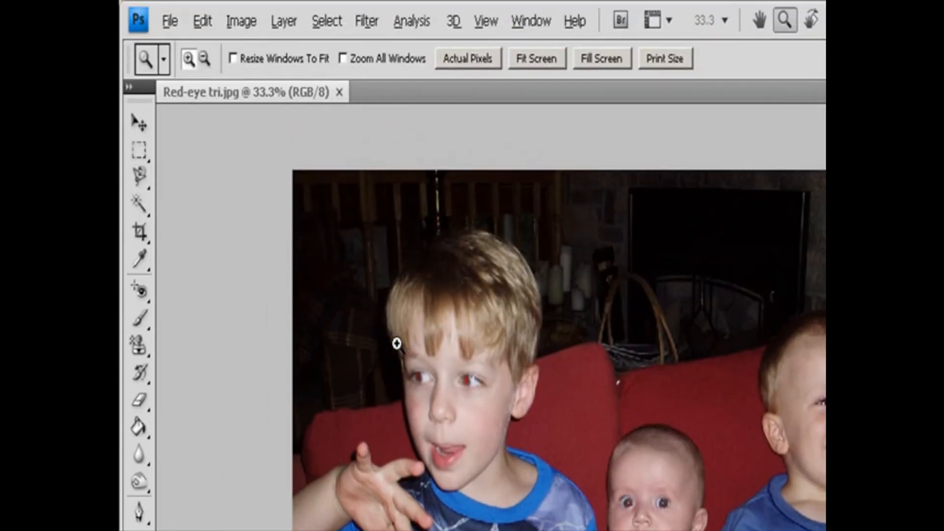
drag(396, 343, 547, 475)
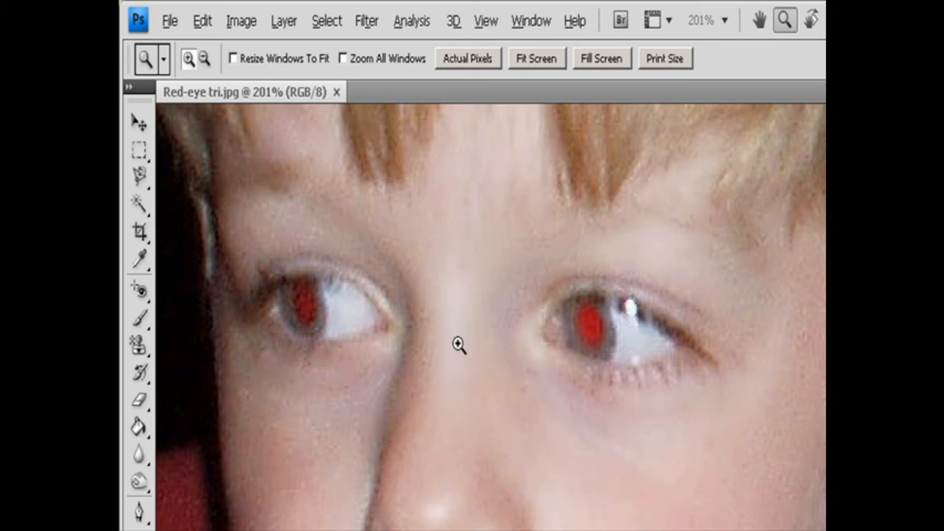
click(143, 295)
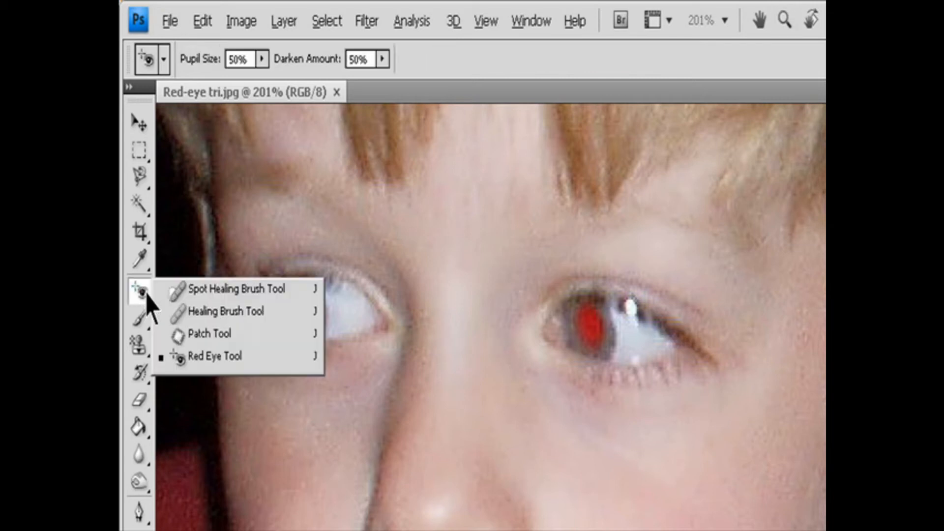
click(202, 359)
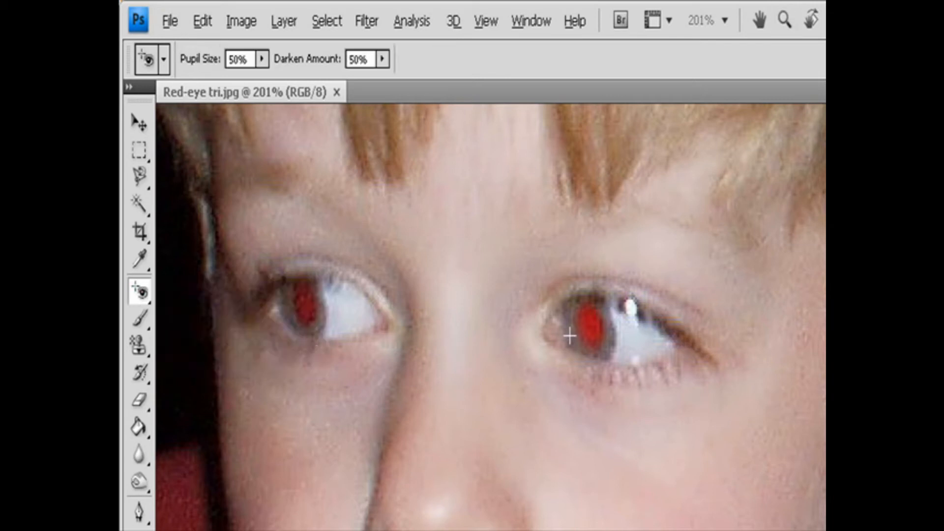
click(590, 323)
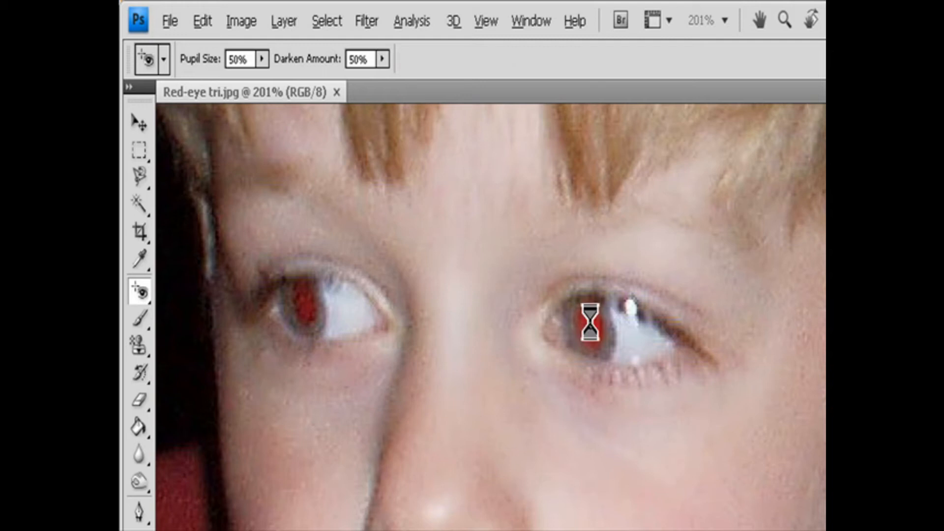
click(306, 311)
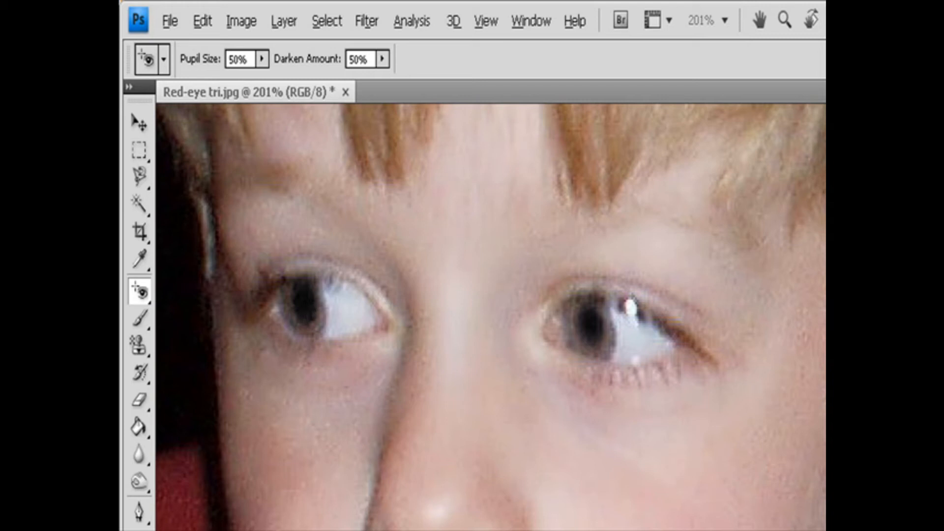
Step: Remove the red eye from the baby's pupils in the middle of the photo
scroll(490, 317, right, 10)
scroll(491, 317, down, 10)
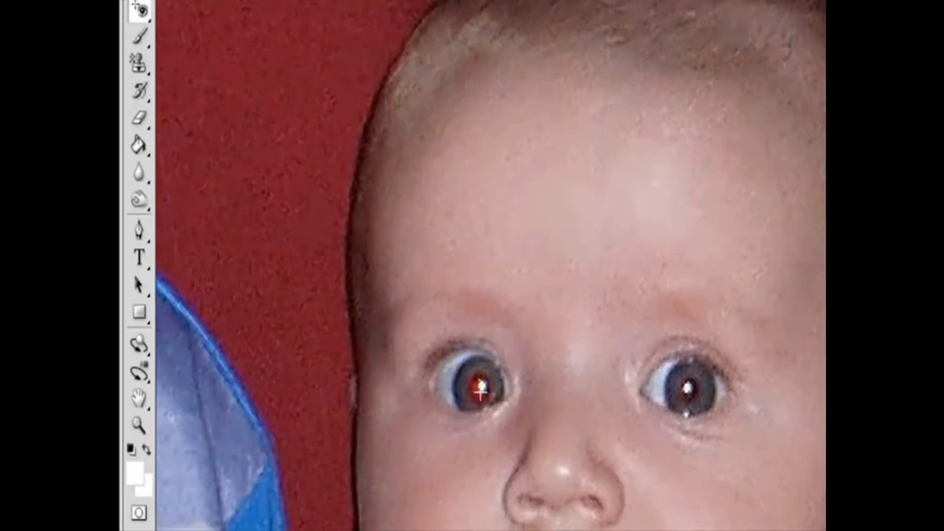
click(480, 527)
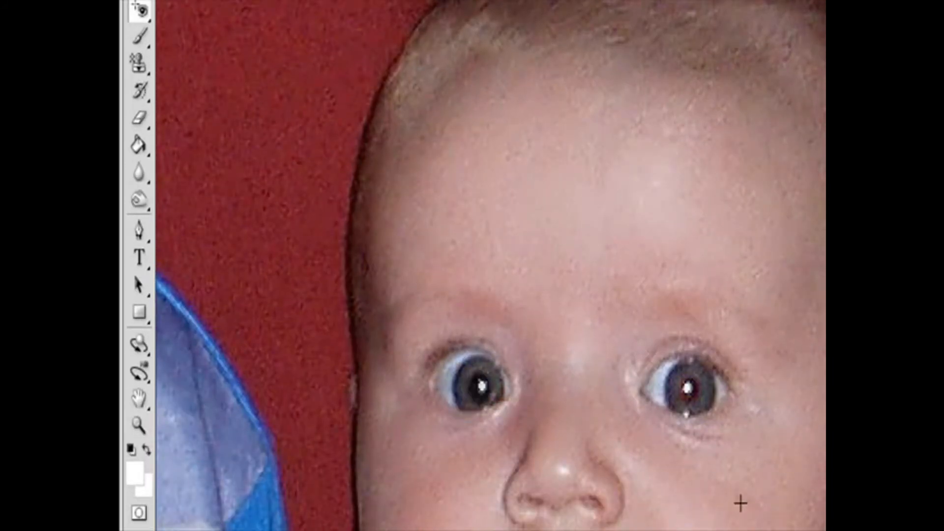
click(683, 387)
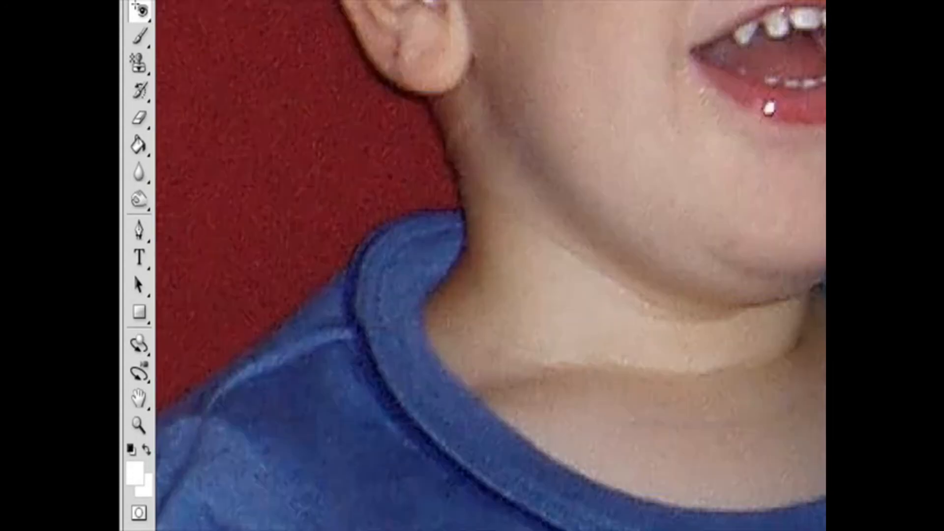
Step: Remove the red eye from both pupils of the smiling boy in the blue shirt
scroll(596, 477, up, 3)
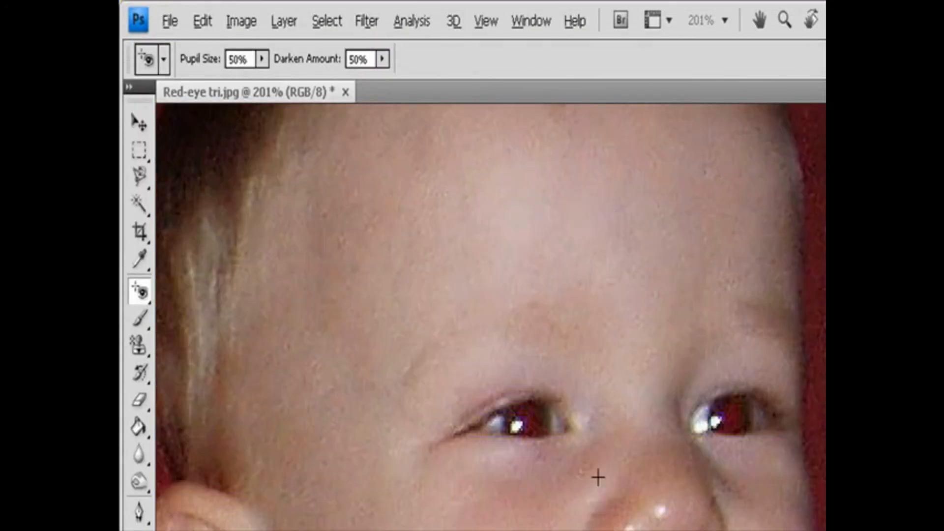
click(525, 422)
click(733, 417)
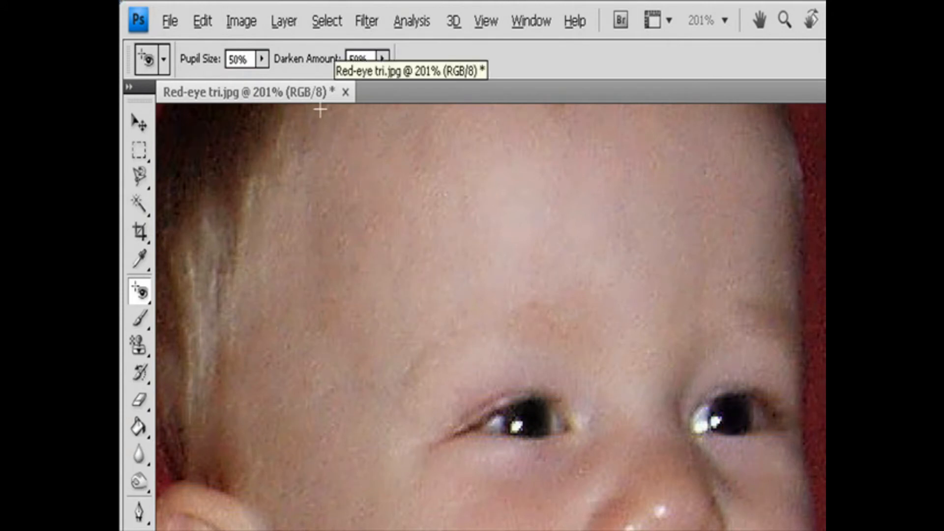
Step: Set the Red Eye tool's darken amount to 100% and apply it again to one of the smiling boy's pupils
click(262, 60)
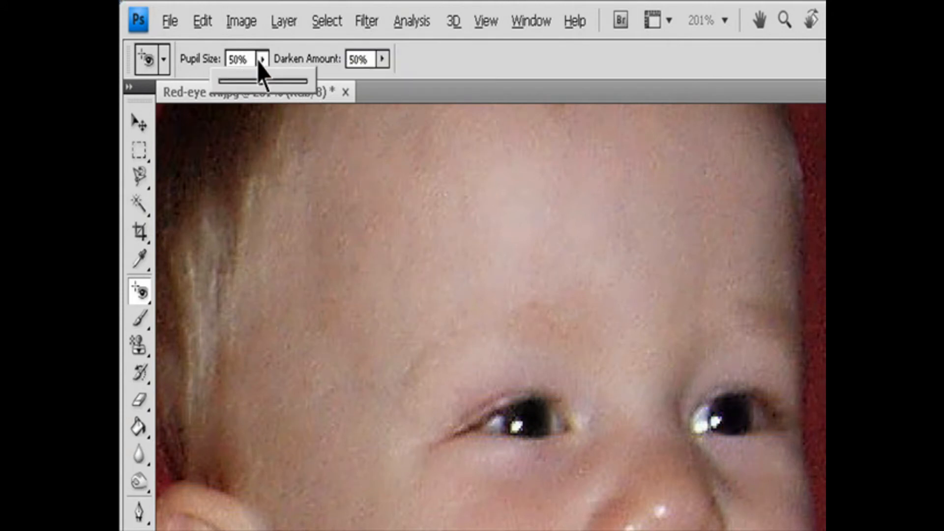
click(382, 59)
drag(382, 82, 447, 91)
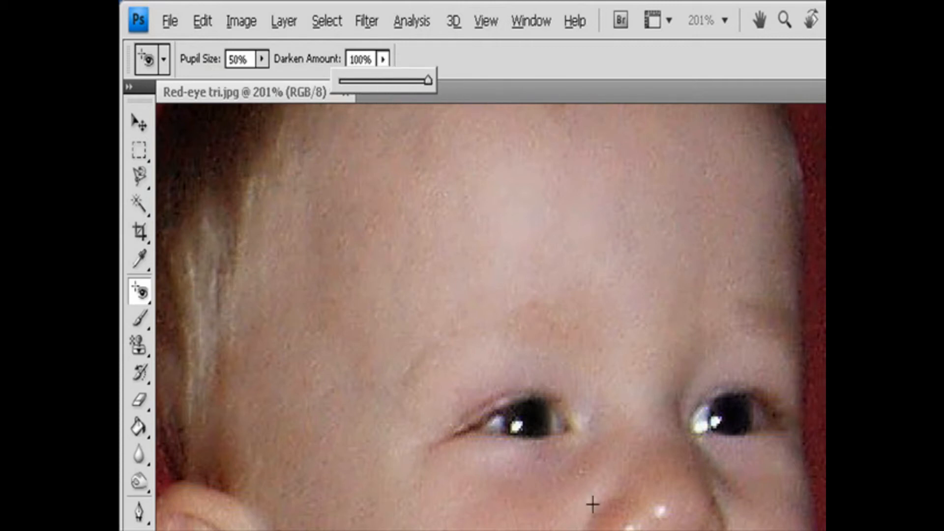
click(534, 424)
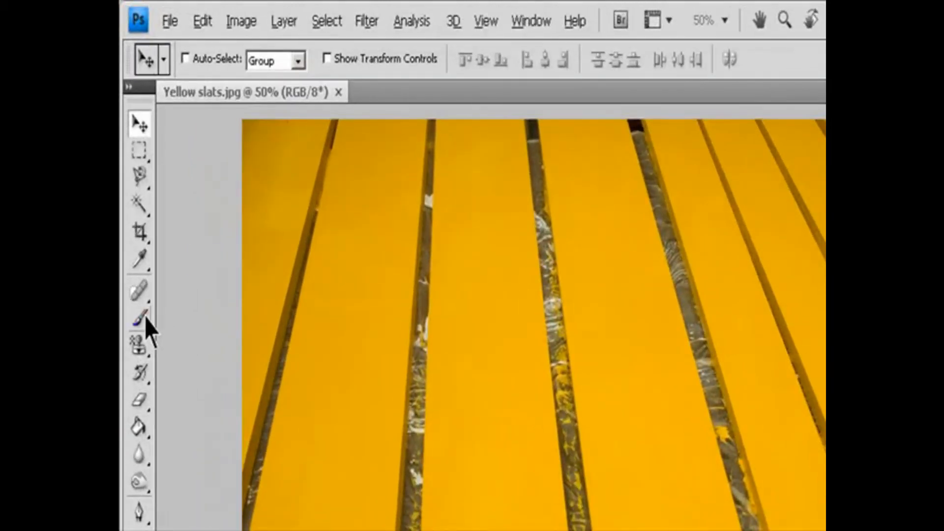
Step: Set up the Color Replacement tool on the Yellow slats image with Color mode, Contiguous limits and 30% tolerance
mouse_move(145, 318)
mouse_down()
mouse_move(158, 316)
mouse_move(200, 358)
mouse_up()
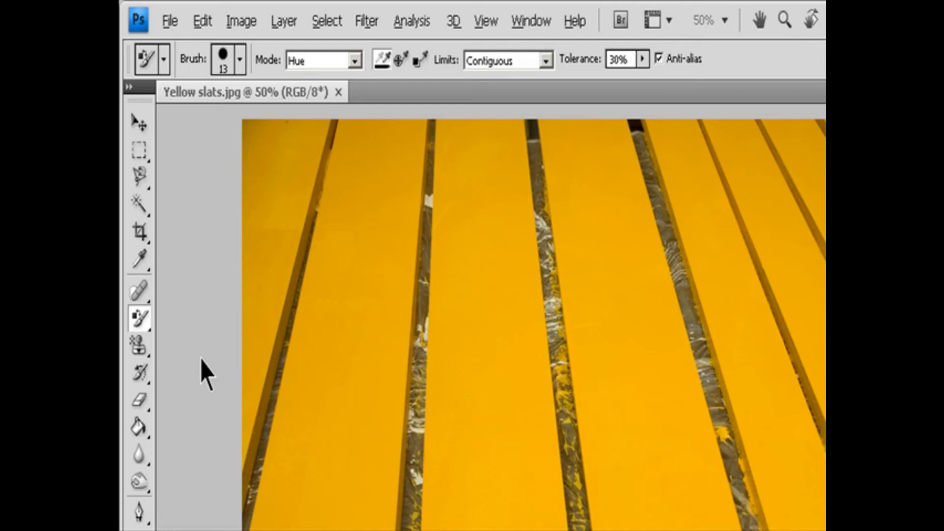
click(356, 61)
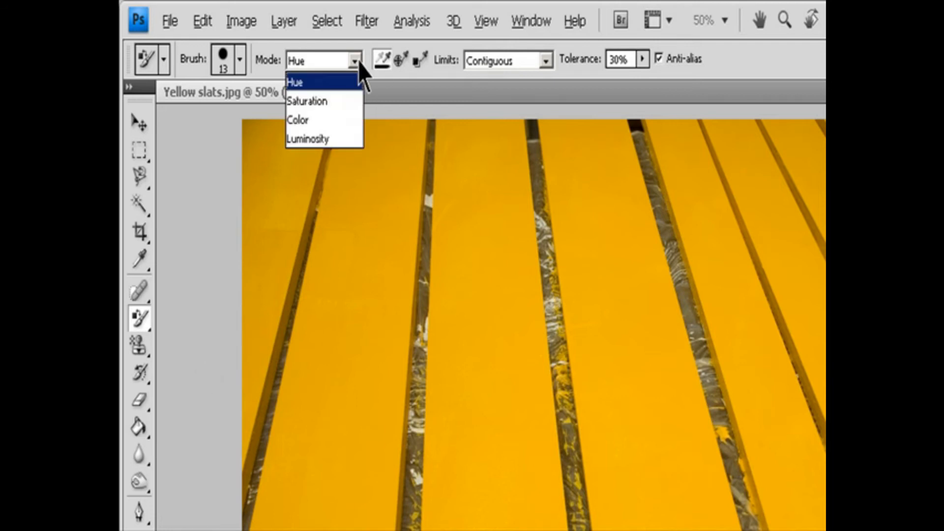
click(344, 121)
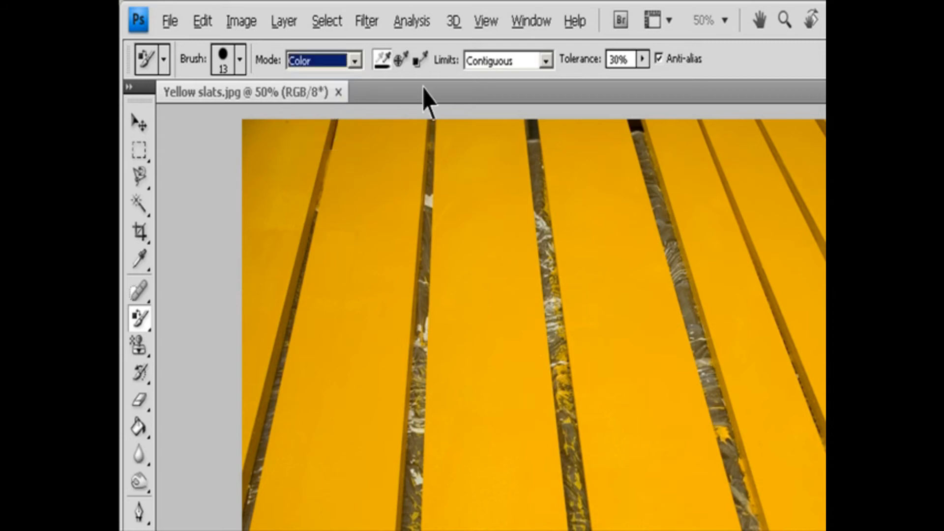
click(550, 59)
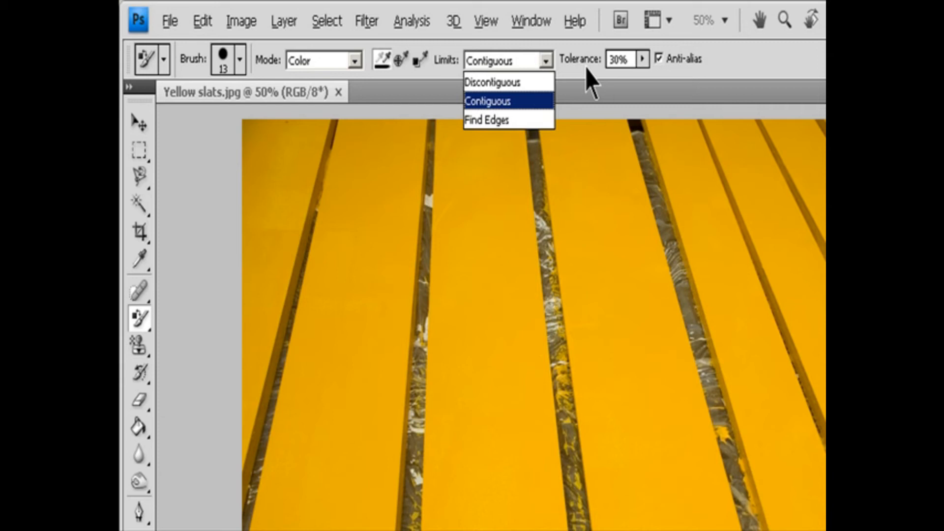
click(641, 60)
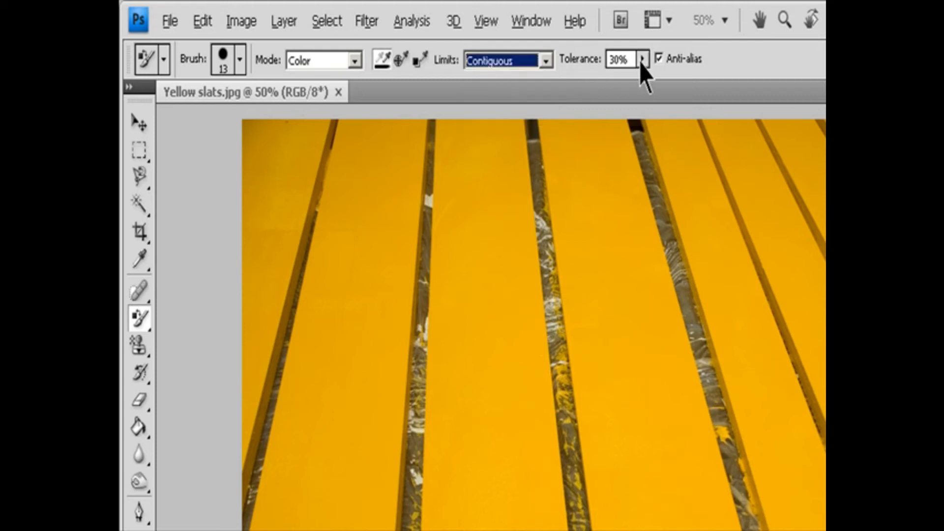
click(641, 60)
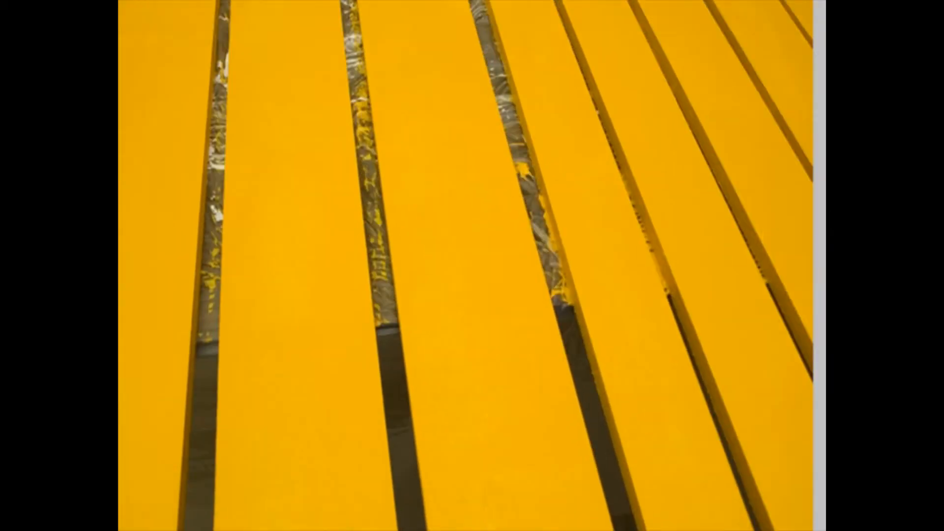
Step: Set the foreground color to dark green (#165408) and paint over a yellow slat with the Color Replacement tool
click(133, 355)
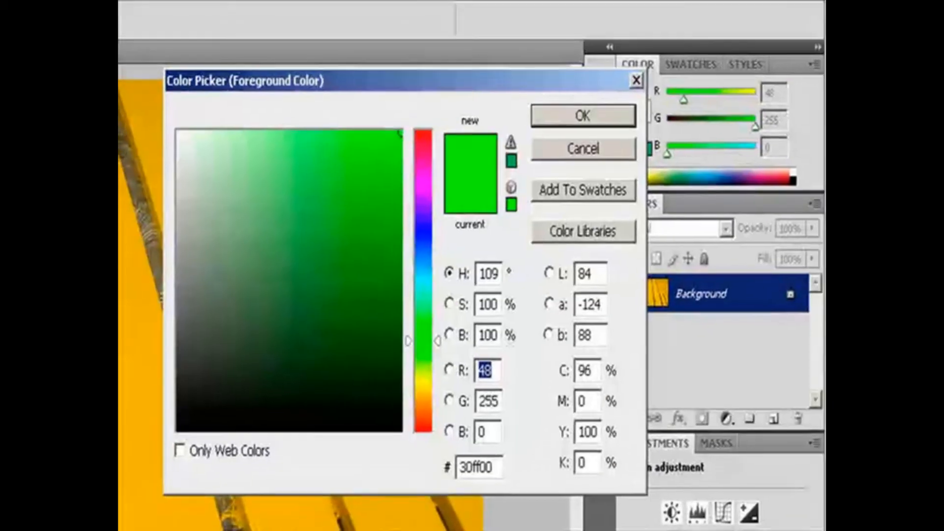
drag(378, 333, 379, 333)
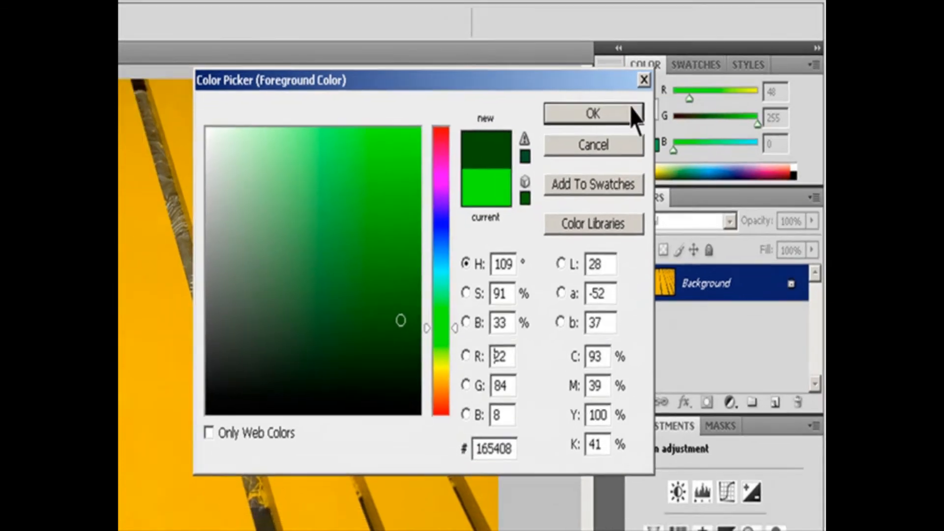
click(628, 116)
mouse_move(423, 220)
mouse_down()
mouse_move(412, 180)
mouse_move(423, 201)
mouse_move(402, 219)
mouse_move(393, 178)
mouse_move(366, 139)
mouse_move(376, 153)
mouse_move(362, 67)
mouse_move(384, 193)
mouse_move(394, 146)
mouse_move(422, 147)
mouse_move(413, 120)
mouse_up()
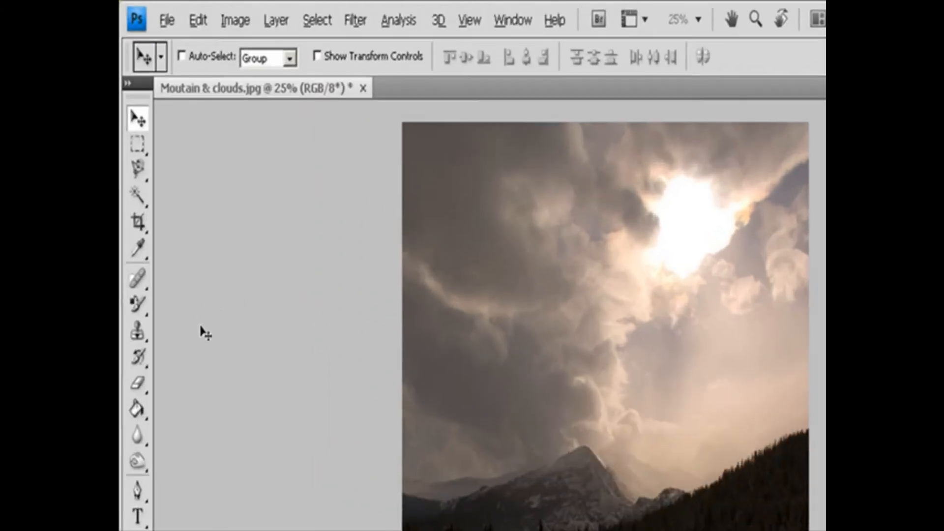
Step: Set up the Clone Stamp tool on the mountain and clouds image with a soft 60 px brush, Normal mode, 100% opacity and Current Layer sampling
click(139, 347)
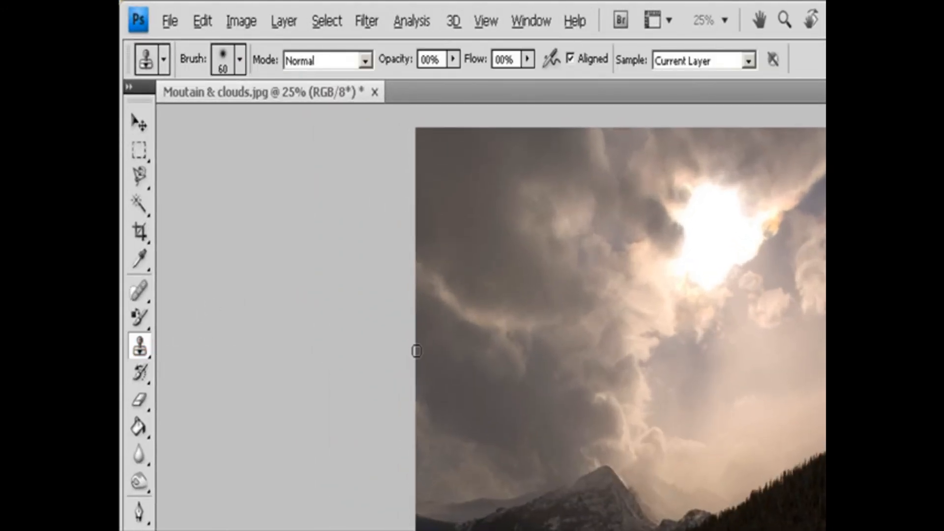
click(240, 61)
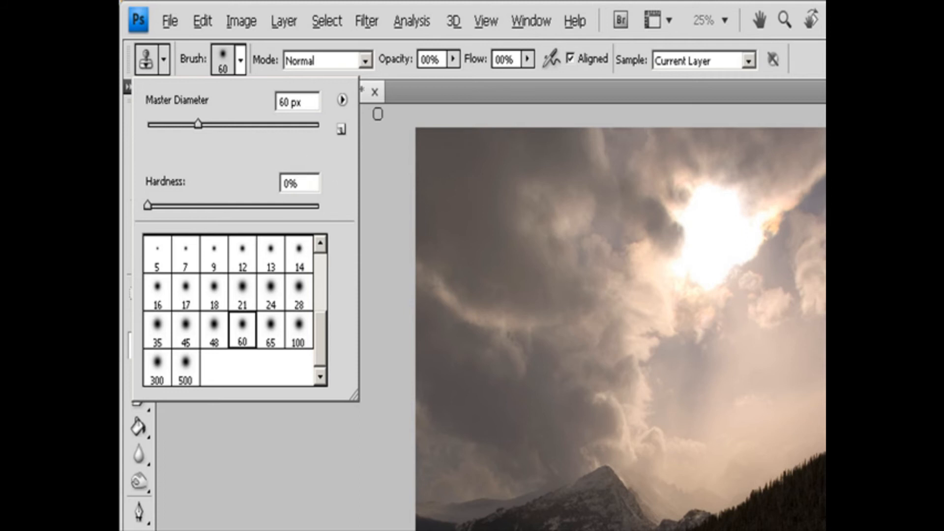
click(364, 60)
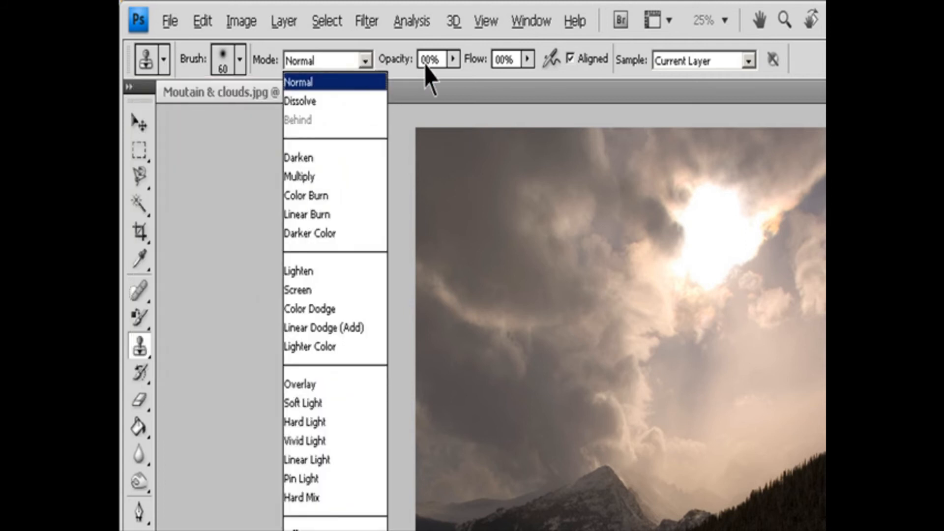
click(453, 61)
click(453, 60)
click(453, 81)
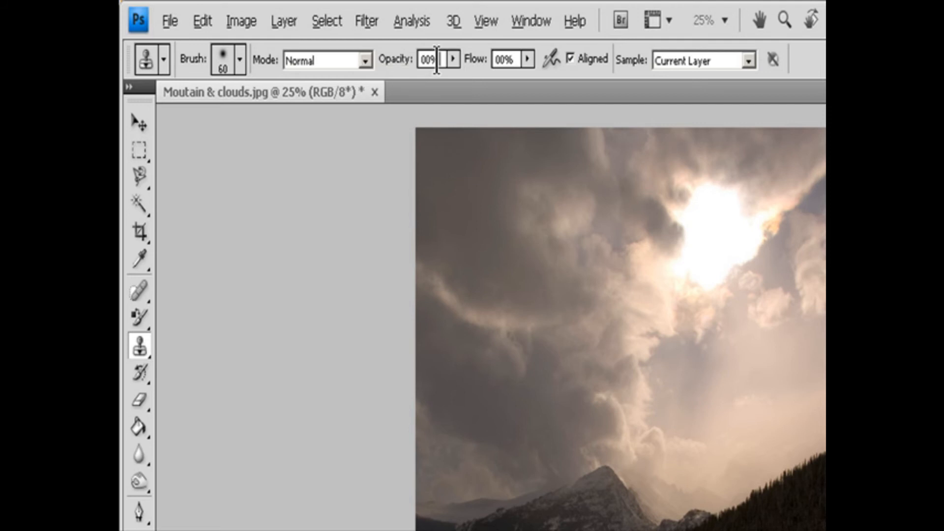
click(528, 59)
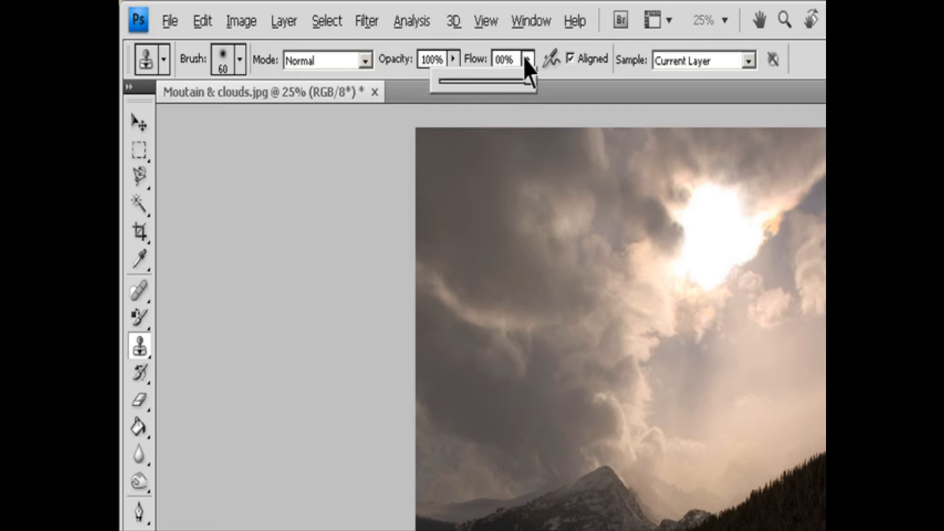
click(596, 56)
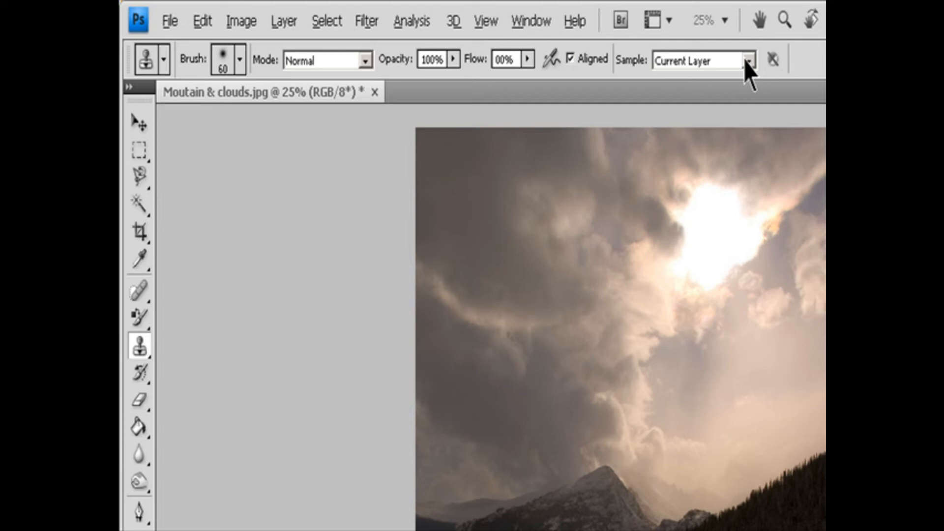
click(746, 61)
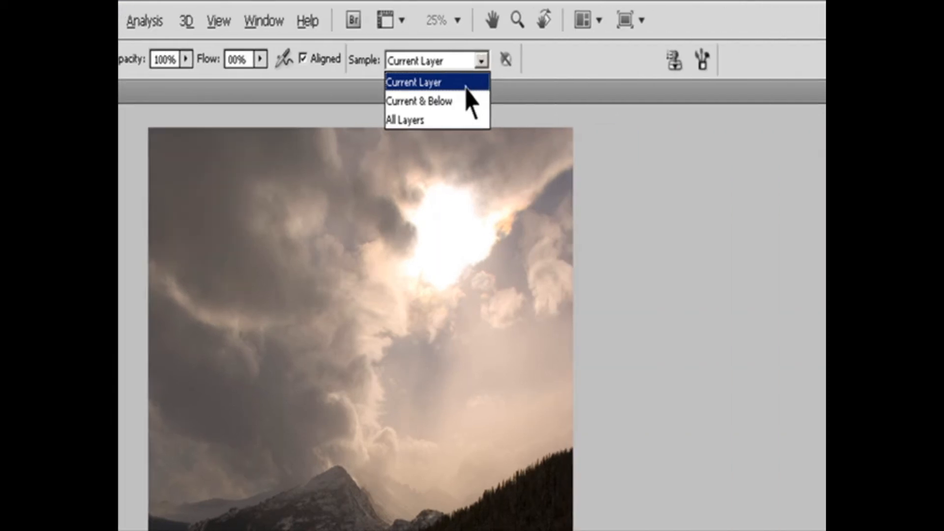
click(732, 82)
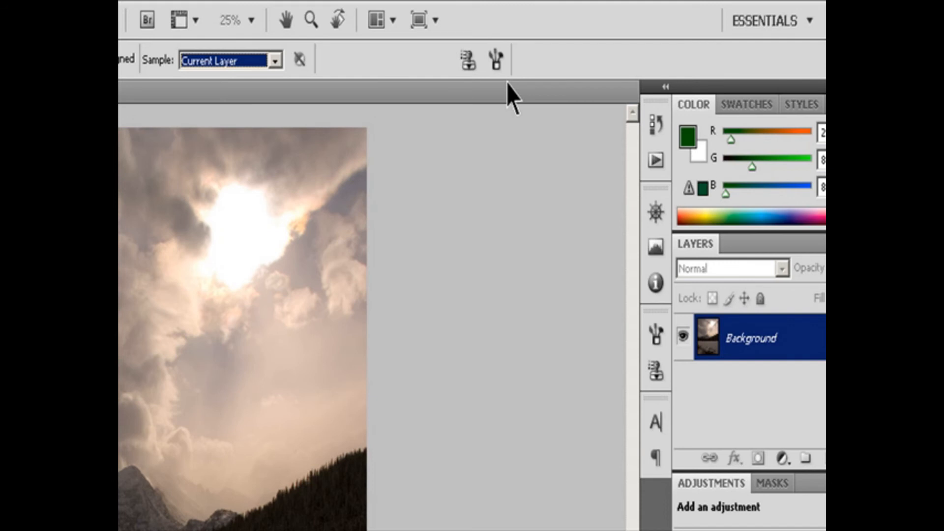
Step: Look over the Brushes and Clone Source settings and make the first clone source active
click(469, 61)
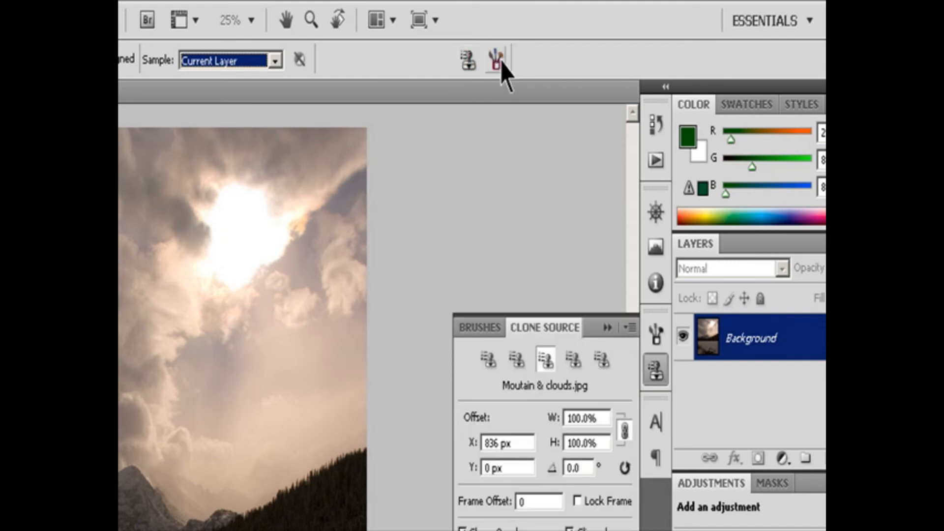
click(495, 61)
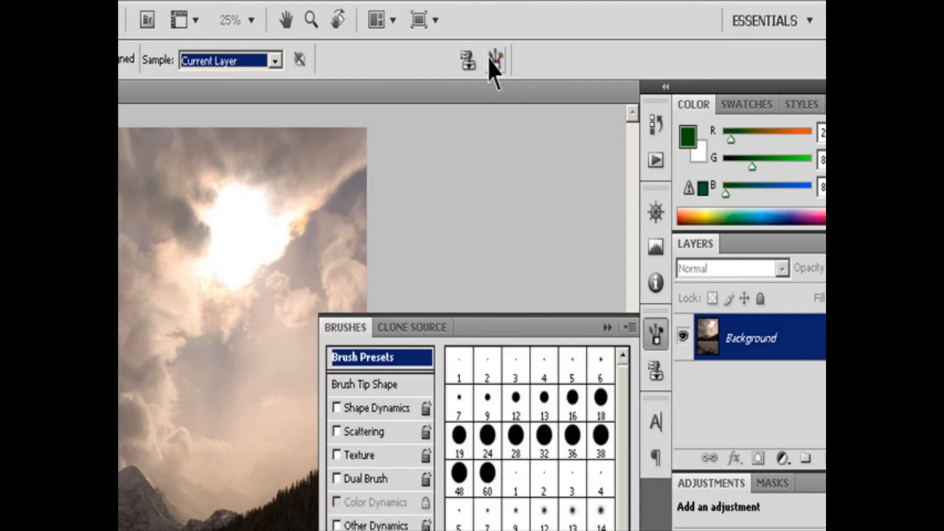
click(469, 61)
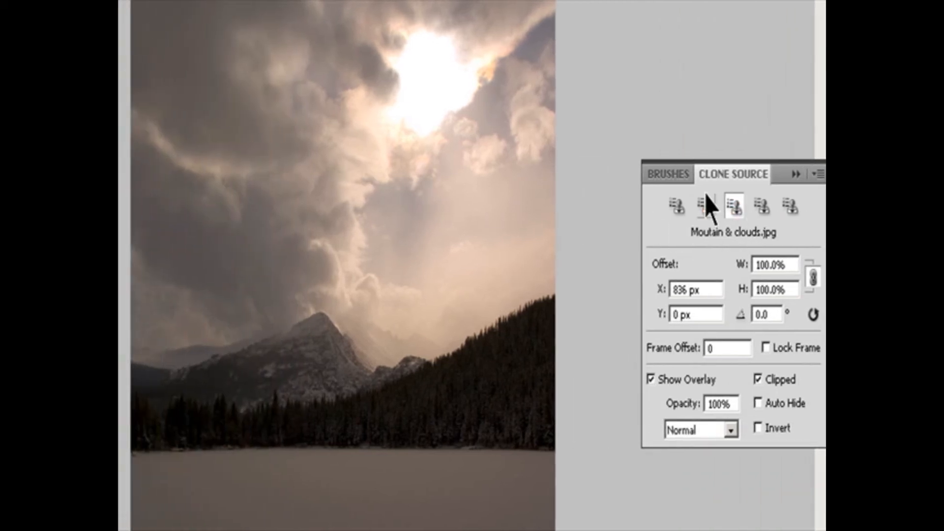
click(677, 205)
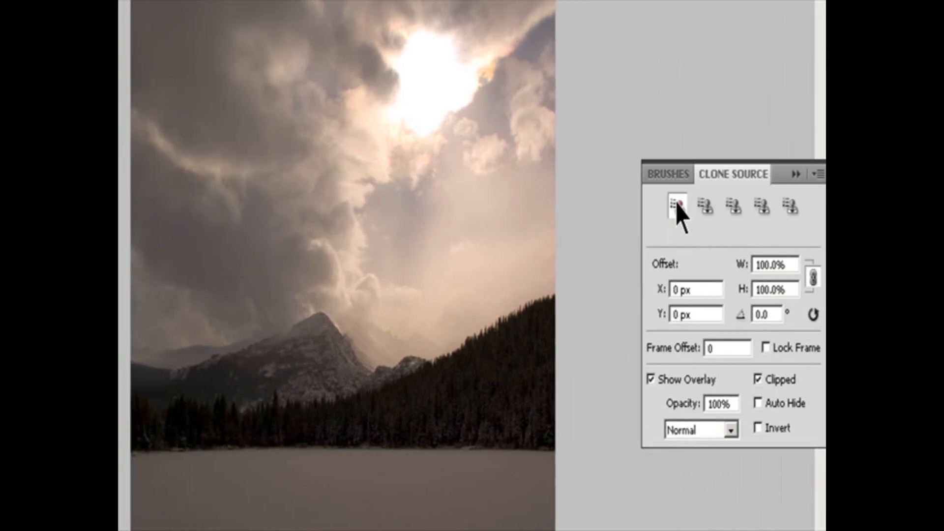
Step: Sample the clouds in the middle of the sky and clone them into the clear area below the sun
alt+click(333, 194)
click(400, 189)
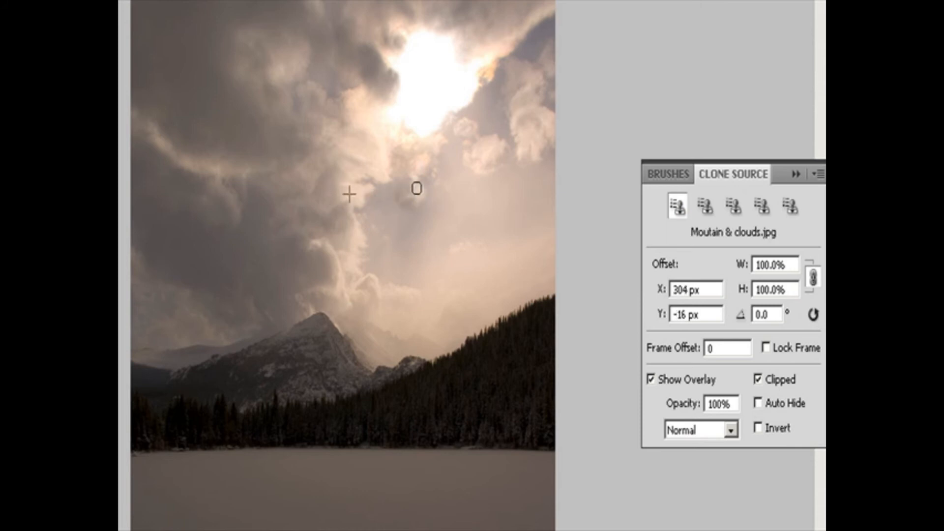
drag(433, 186, 449, 156)
alt+click(325, 236)
click(436, 204)
drag(457, 185, 467, 175)
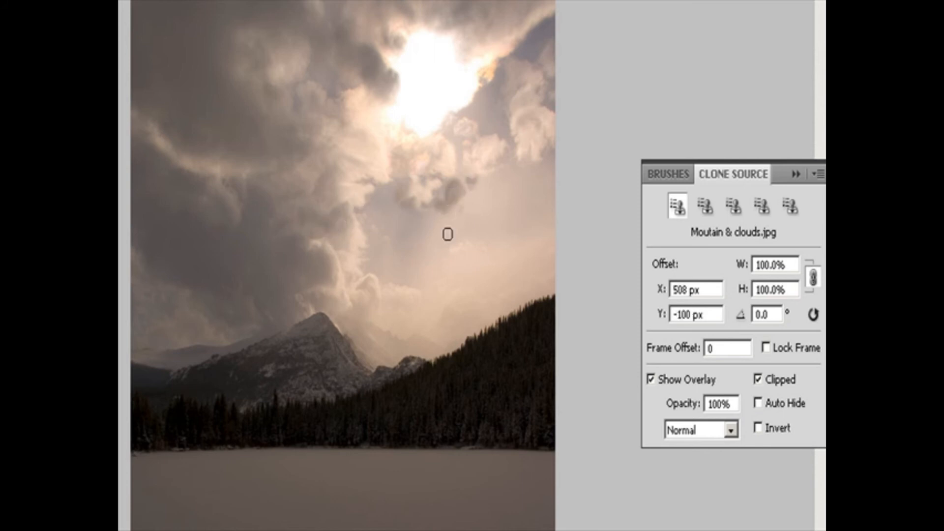
Step: Sample the dark clouds and clone them over the sky beside the sun, up toward the photo's upper-right corner
alt+click(310, 244)
mouse_move(528, 136)
mouse_down()
mouse_move(497, 109)
mouse_move(478, 109)
mouse_up()
alt+click(316, 130)
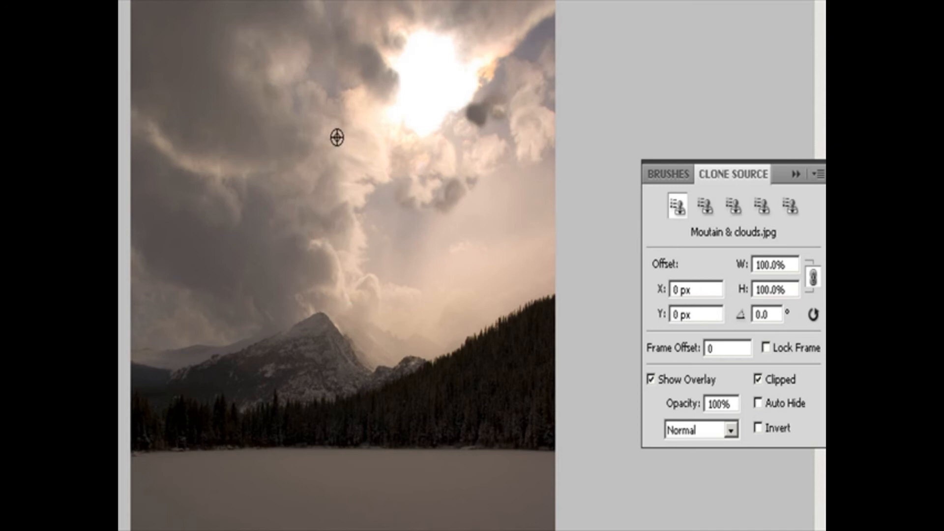
mouse_move(472, 99)
mouse_down()
mouse_move(500, 120)
mouse_move(479, 120)
mouse_move(486, 115)
mouse_move(481, 125)
mouse_move(496, 90)
mouse_move(515, 102)
mouse_move(495, 110)
mouse_move(515, 72)
mouse_move(505, 71)
mouse_move(493, 107)
mouse_move(485, 98)
mouse_move(541, 43)
mouse_up()
alt+click(495, 31)
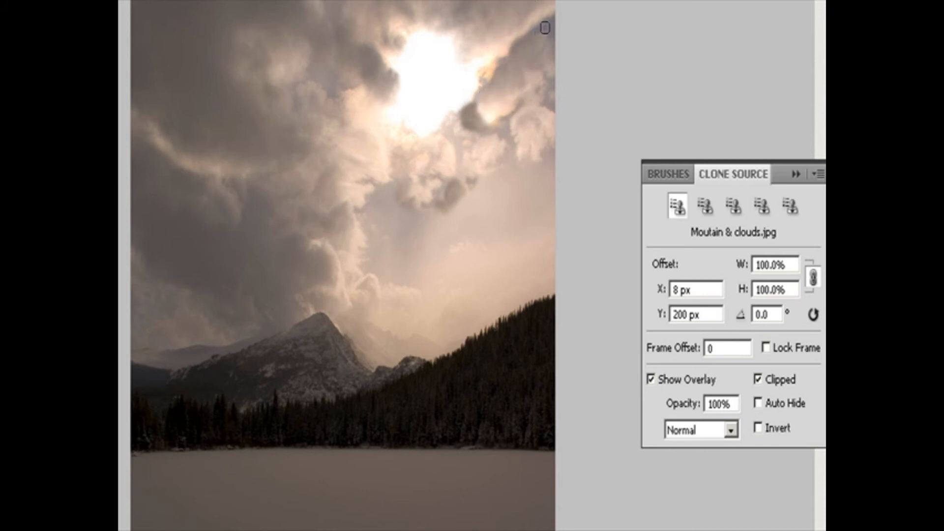
Step: Resample nearby clouds and clone them along the sky's right edge and over the bright clouds below the sun
alt+click(532, 6)
mouse_move(544, 30)
mouse_down()
mouse_move(562, 19)
mouse_move(549, 25)
mouse_move(556, 35)
mouse_move(540, 33)
mouse_move(536, 45)
mouse_move(558, 37)
mouse_move(555, 59)
mouse_up()
alt+click(529, 122)
mouse_move(509, 115)
mouse_down()
mouse_move(491, 139)
mouse_move(506, 141)
mouse_move(514, 159)
mouse_up()
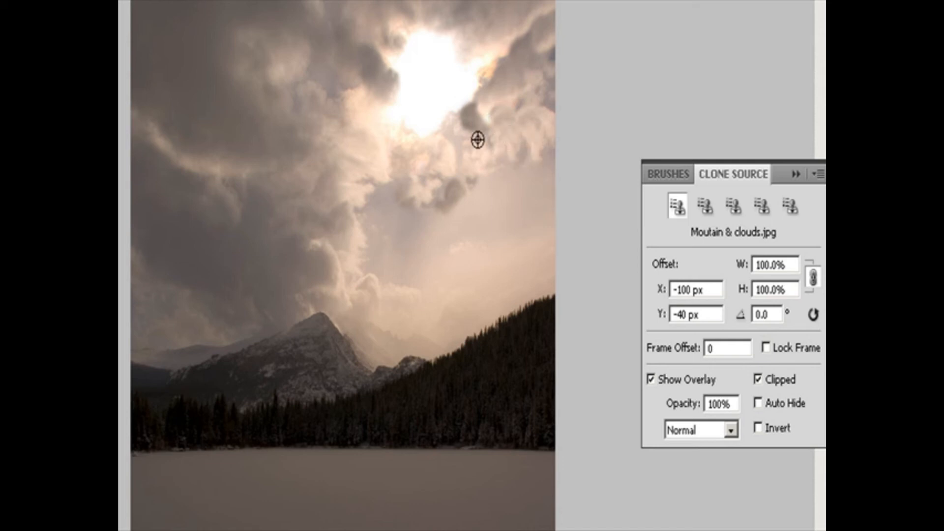
alt+click(475, 156)
mouse_move(462, 131)
mouse_down()
mouse_move(437, 129)
mouse_move(440, 153)
mouse_move(456, 164)
mouse_move(459, 142)
mouse_move(456, 179)
mouse_move(443, 131)
mouse_move(464, 133)
mouse_move(481, 154)
mouse_move(533, 133)
mouse_move(536, 94)
mouse_move(554, 114)
mouse_up()
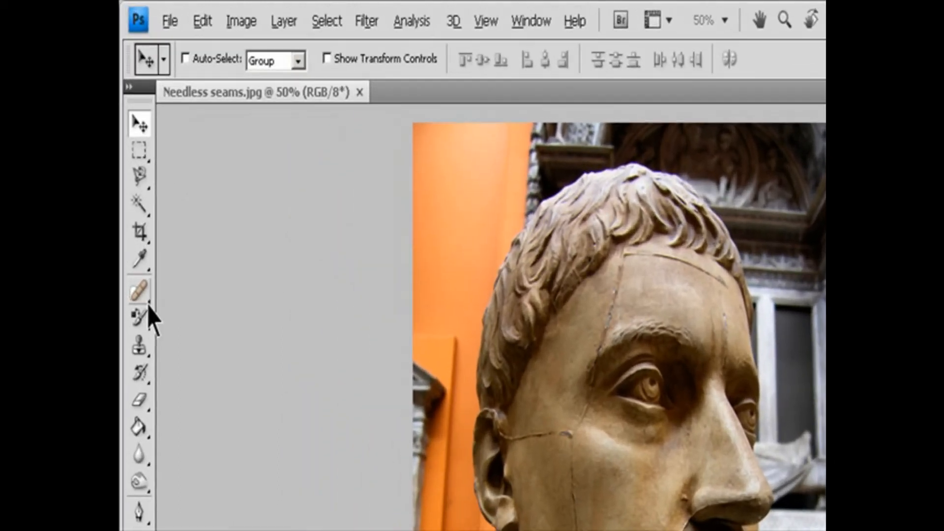
Step: Set up the Healing Brush on the Needless seams image with a 19 px brush, Normal mode, Sampled source and Current Layer sampling
click(132, 169)
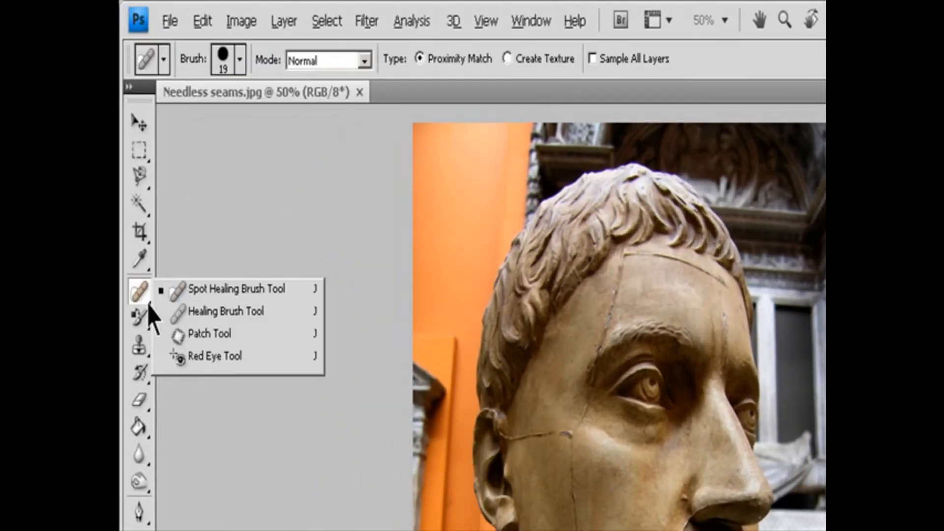
click(228, 313)
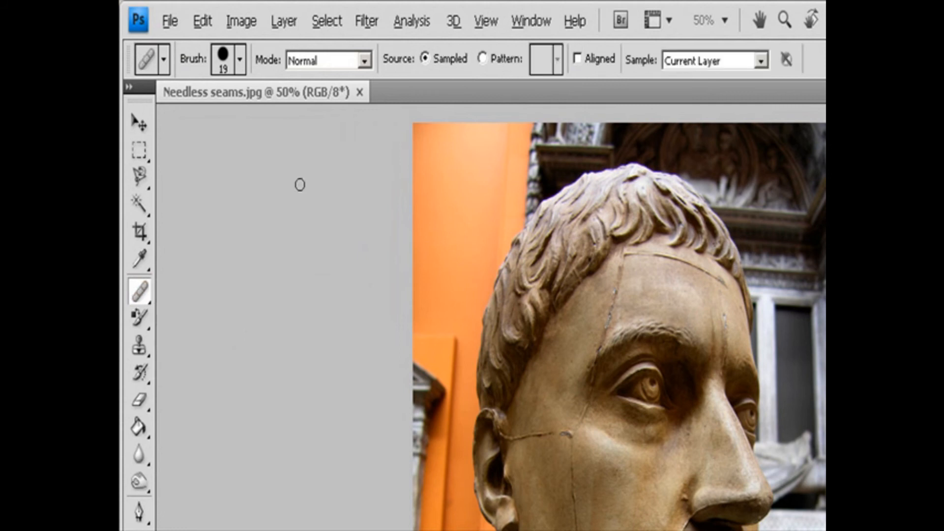
click(240, 59)
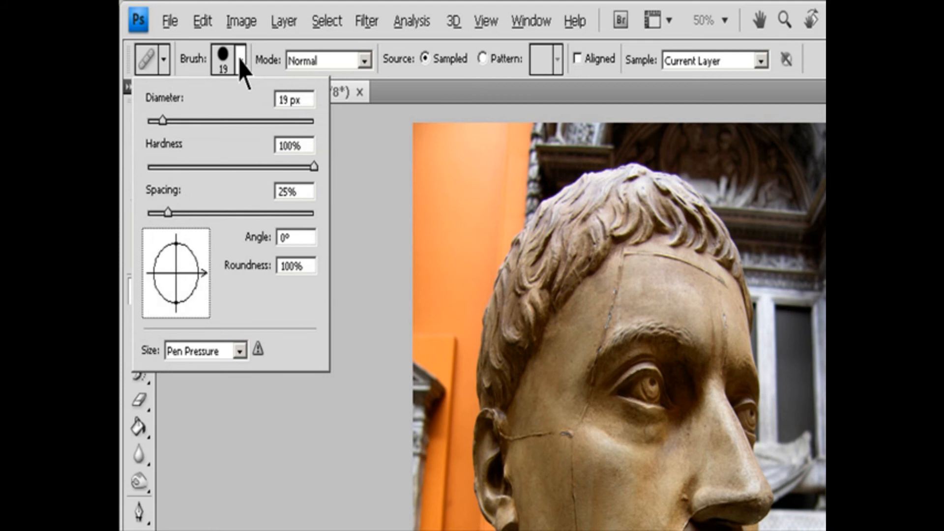
click(365, 61)
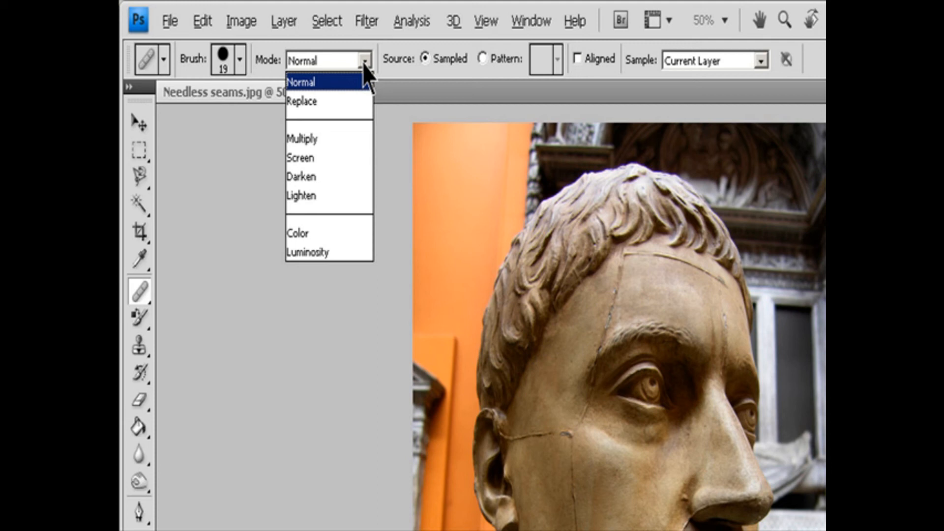
click(469, 86)
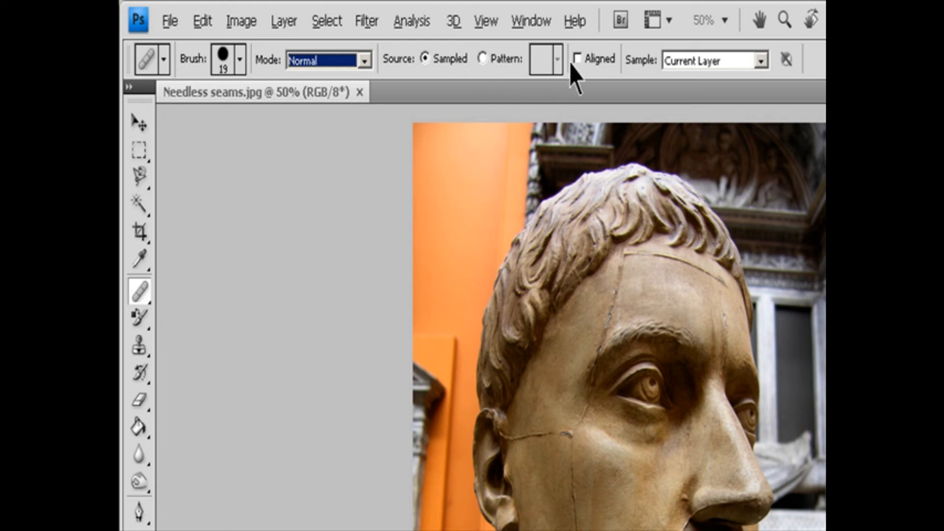
click(760, 61)
click(759, 60)
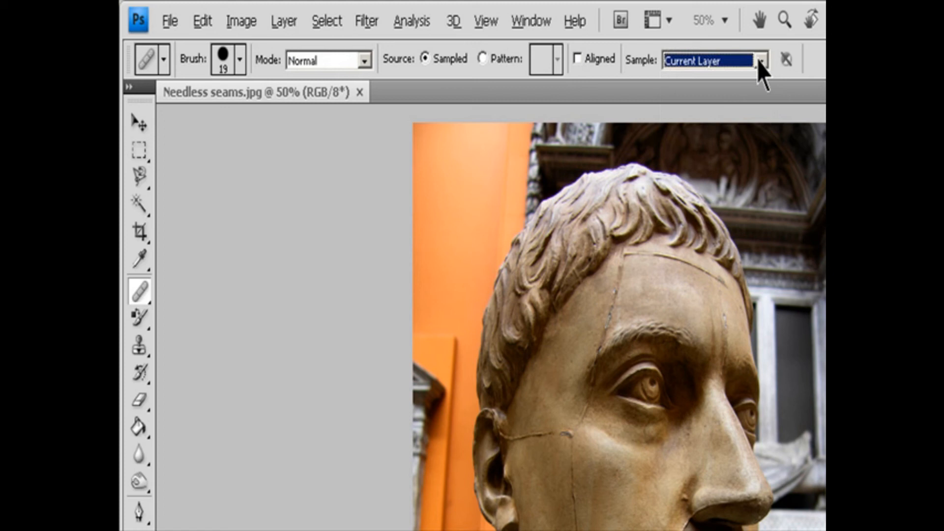